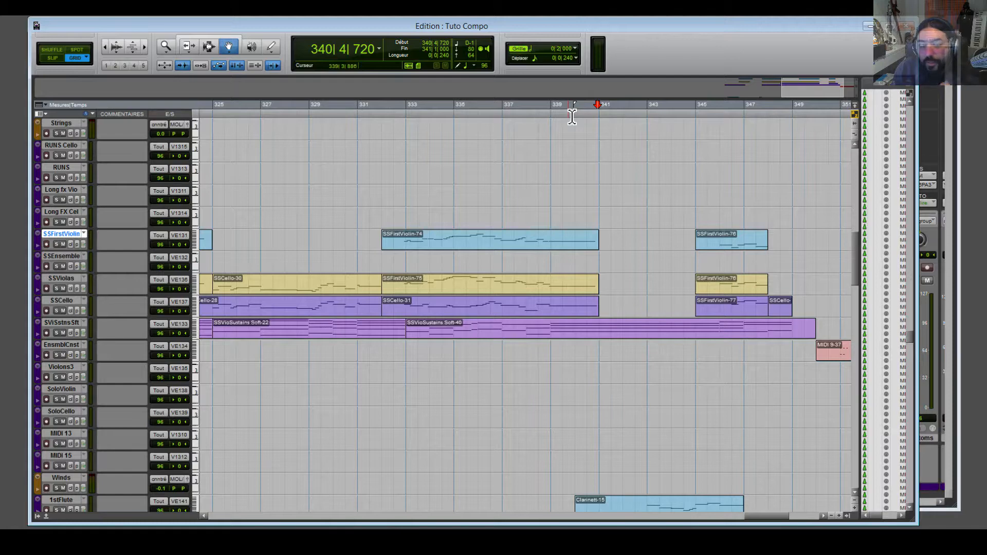
# Try range selections over bars 317–325 and 301–315 across all tracks, then clear them.
pyautogui.moveTo(791, 522); pyautogui.dragTo(744, 516)
pyautogui.moveTo(437, 118); pyautogui.dragTo(819, 153)
pyautogui.click(621, 145)
pyautogui.click(575, 182)
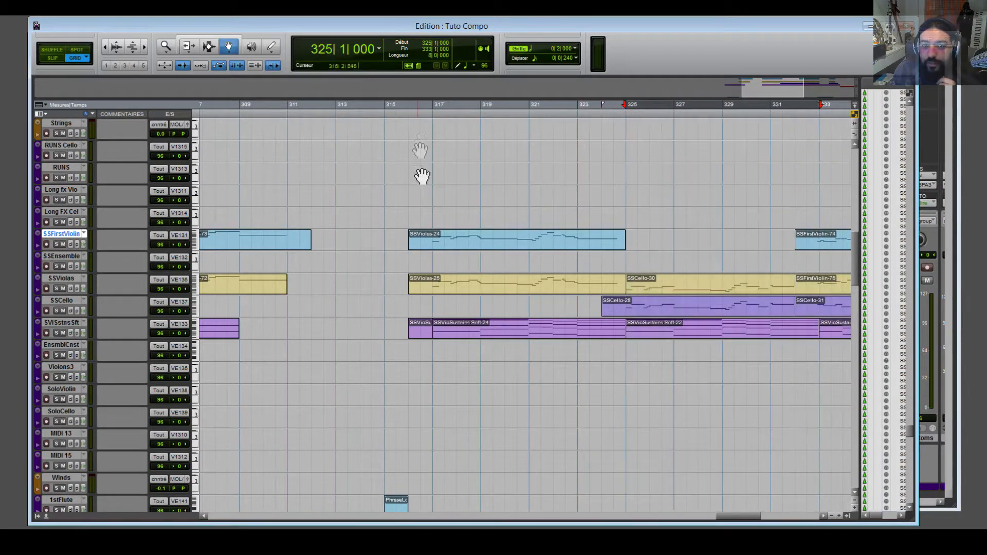
pyautogui.moveTo(723, 518); pyautogui.dragTo(701, 518)
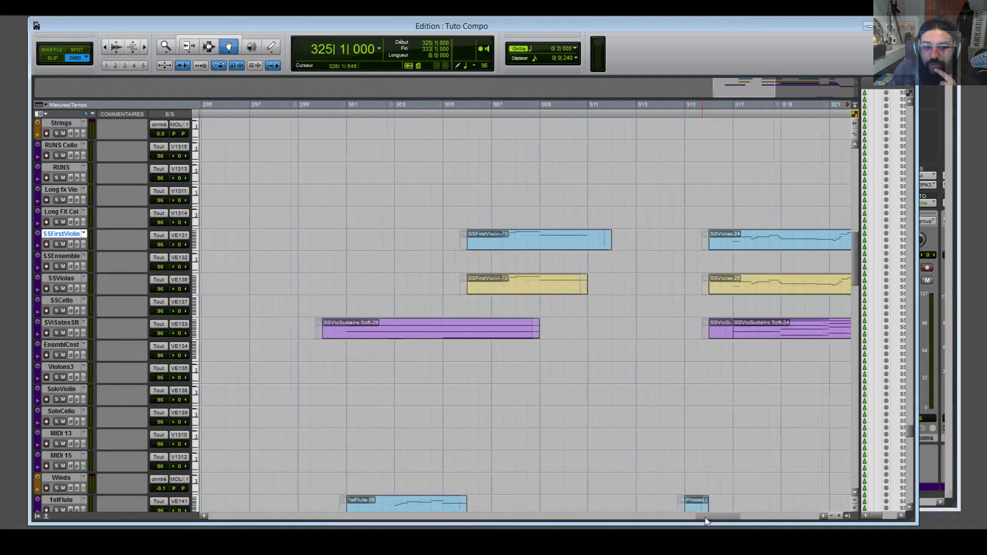
pyautogui.moveTo(348, 119); pyautogui.dragTo(697, 158)
pyautogui.click(689, 177)
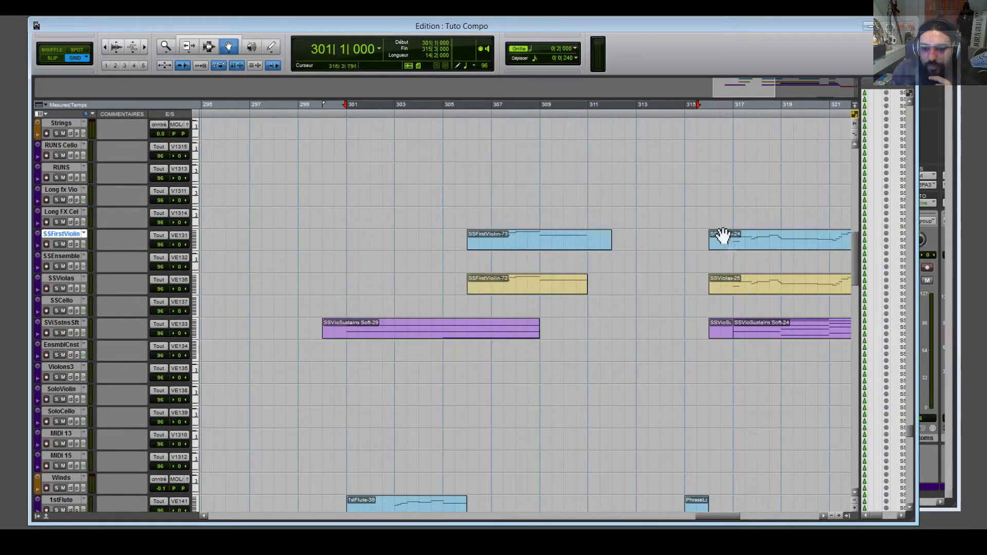
# Set the playback start point to bar 300, beat 3.
pyautogui.moveTo(712, 517); pyautogui.dragTo(759, 516)
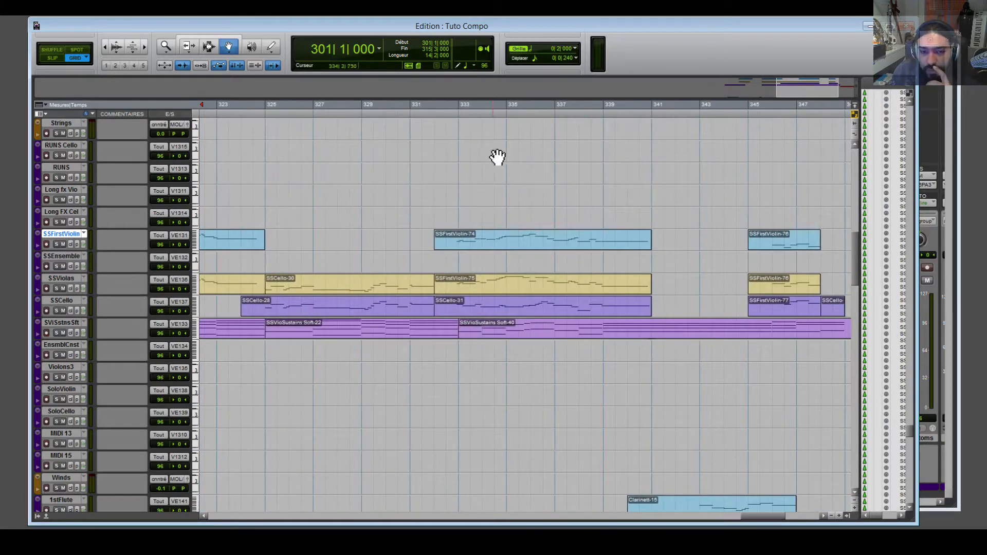
pyautogui.moveTo(767, 518); pyautogui.dragTo(723, 517)
pyautogui.click(308, 118)
# Start playback from bar 300, scrolling the edit window along with it.
pyautogui.press('space')
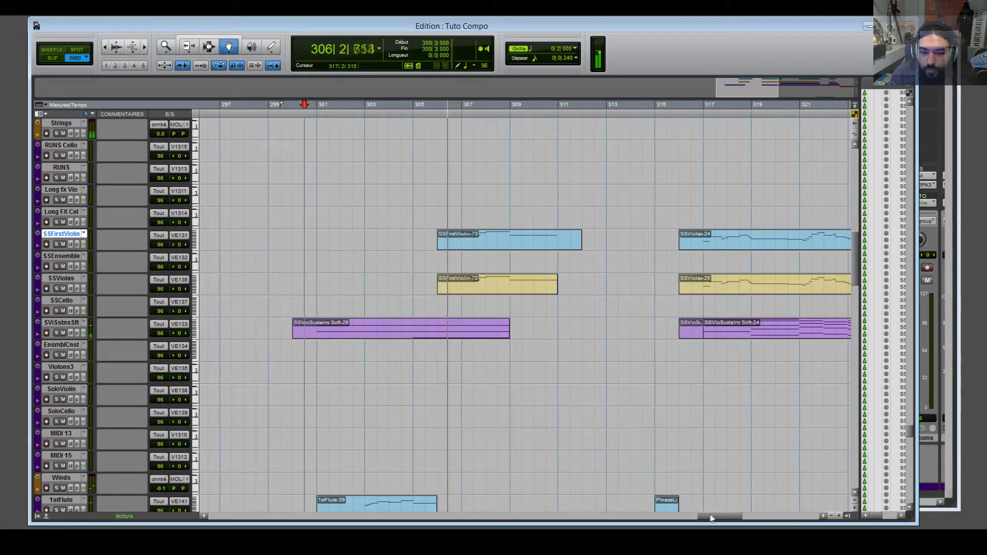
pyautogui.moveTo(709, 515); pyautogui.dragTo(713, 514)
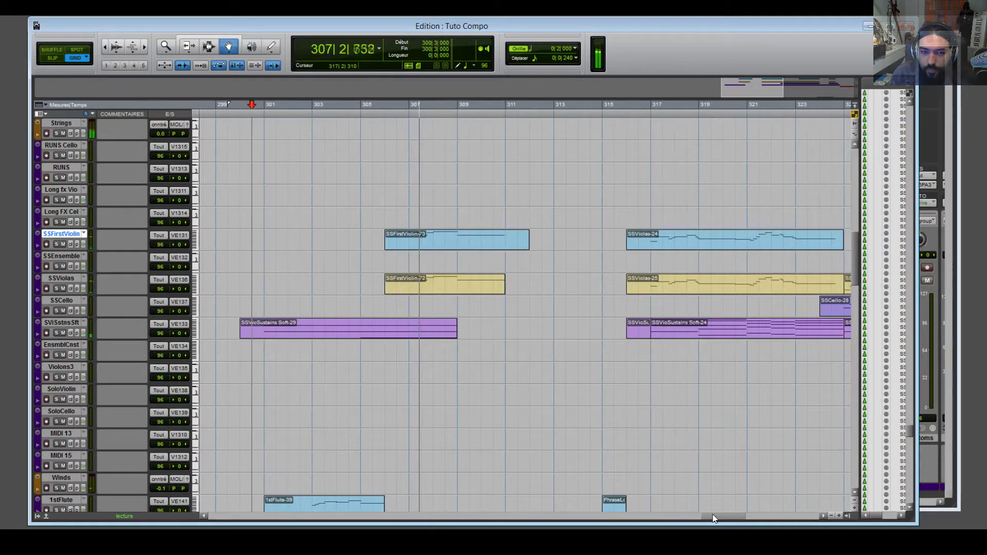
pyautogui.moveTo(713, 516); pyautogui.dragTo(718, 515)
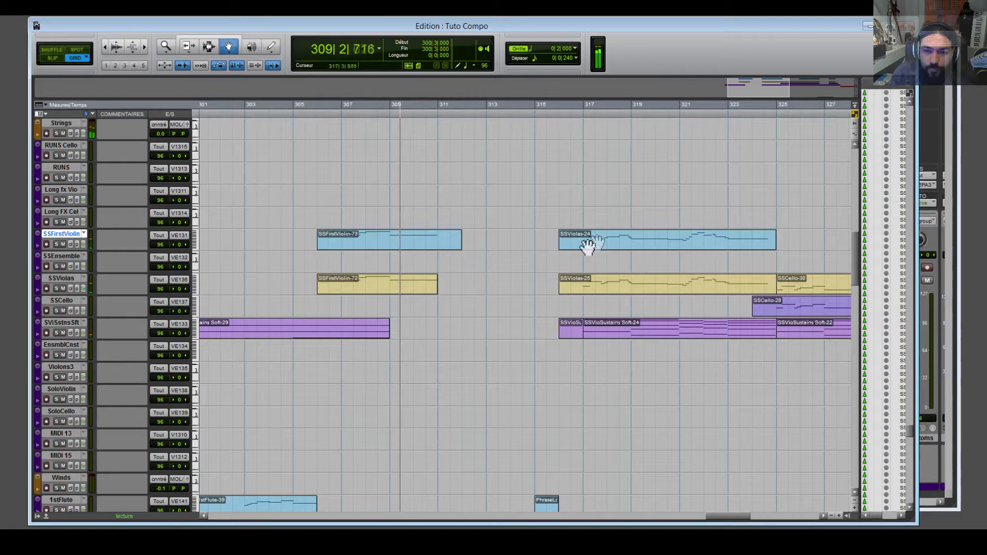
# Relocate playback to bar 316, beat 3 and follow it past bar 331.
pyautogui.click(575, 120)
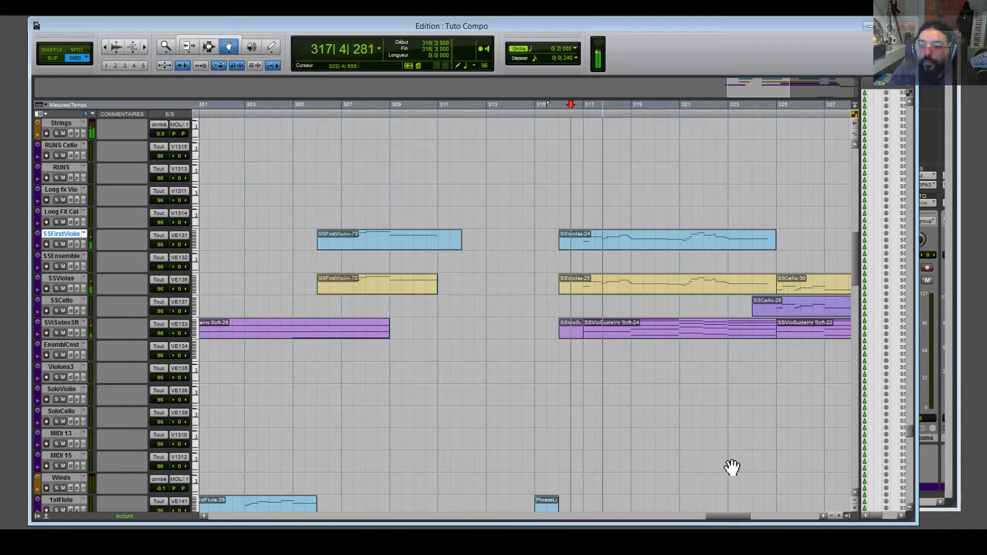
pyautogui.moveTo(732, 516); pyautogui.dragTo(746, 516)
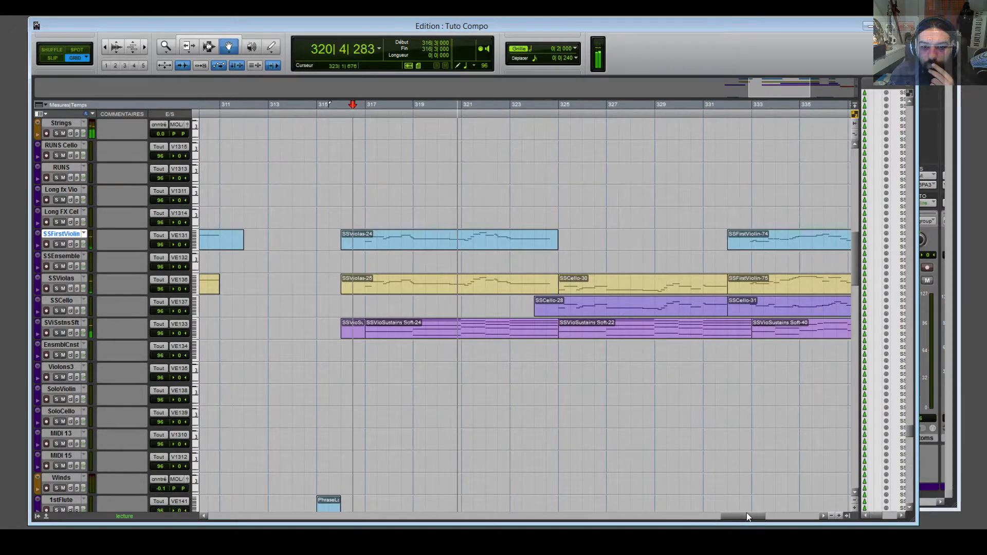
pyautogui.moveTo(745, 514); pyautogui.dragTo(753, 514)
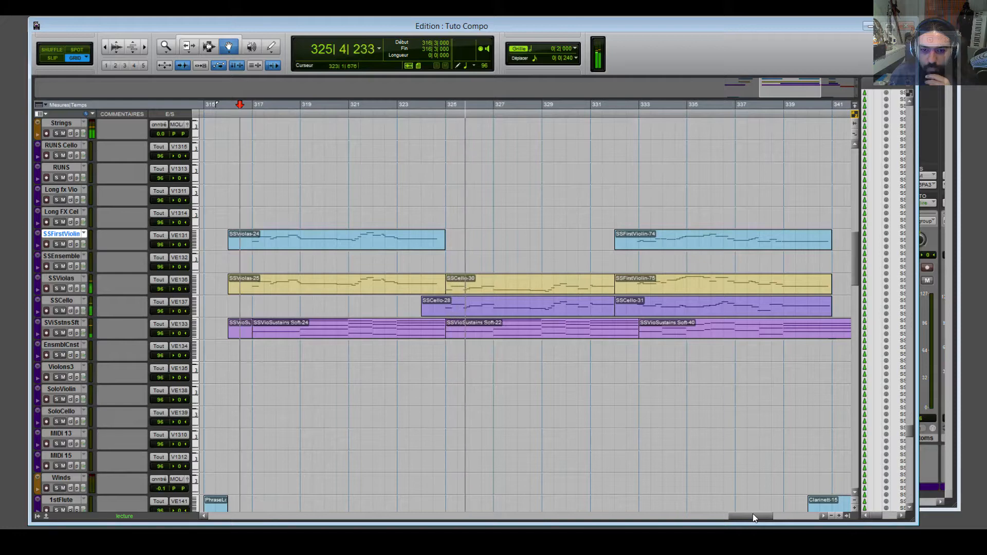
pyautogui.moveTo(756, 515); pyautogui.dragTo(759, 516)
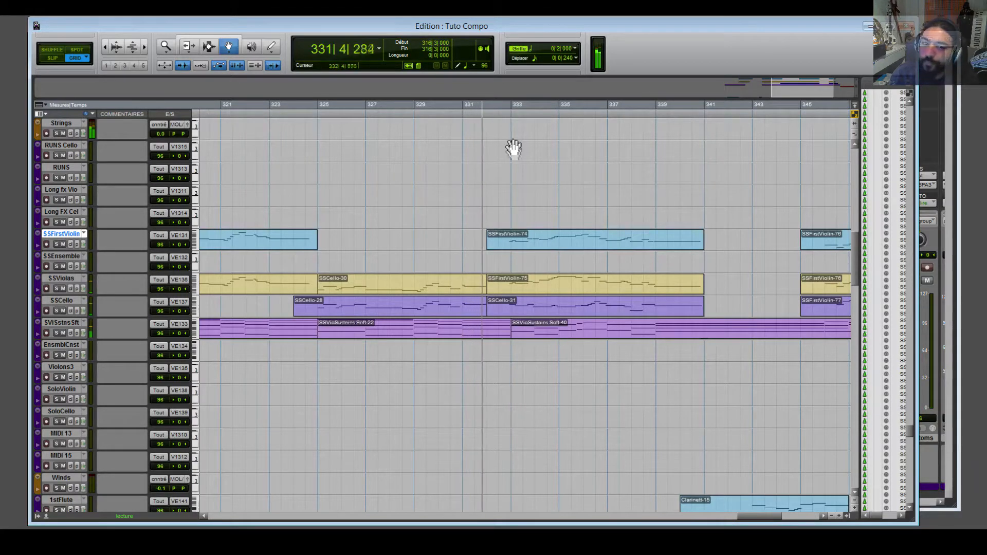
# Stop playback at bar 332 and move the start point to bar 333, beat 1.
pyautogui.press('space')
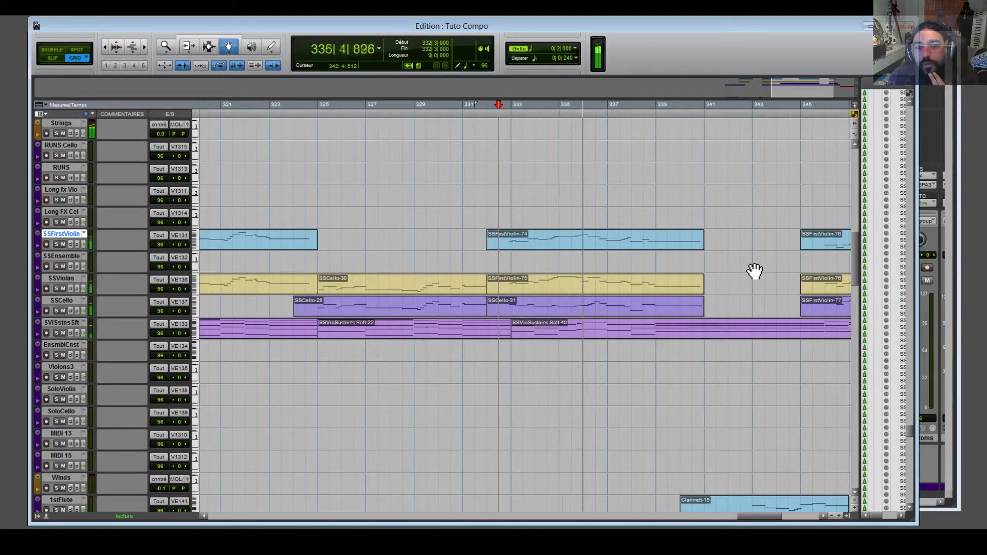
pyautogui.moveTo(766, 516); pyautogui.dragTo(777, 514)
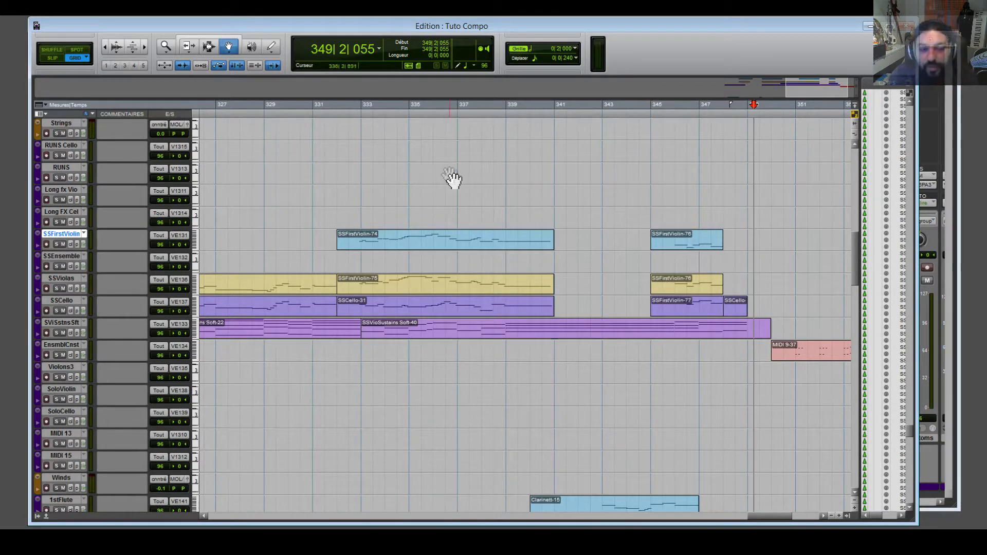
pyautogui.click(363, 119)
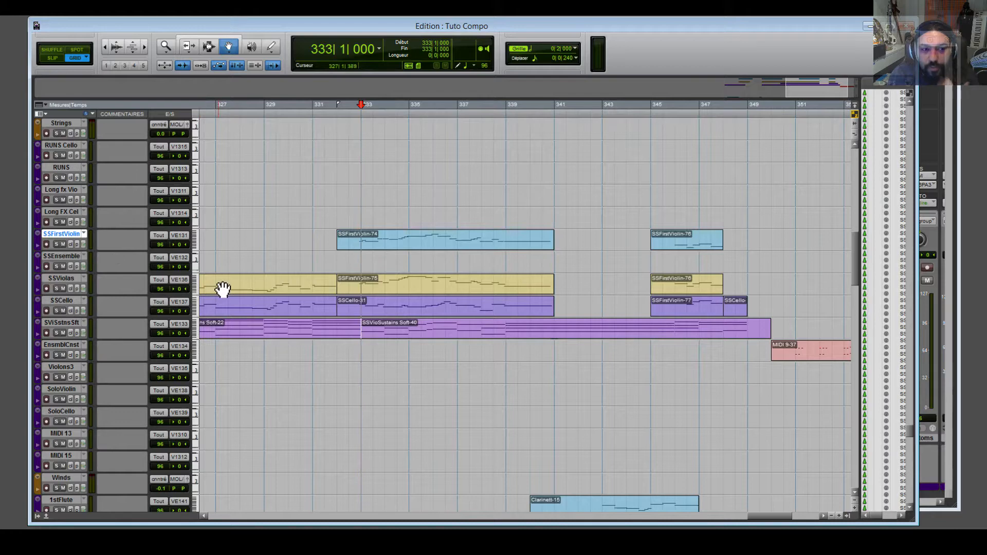
# Solo the Strings track and start playback from bar 325.
pyautogui.click(57, 134)
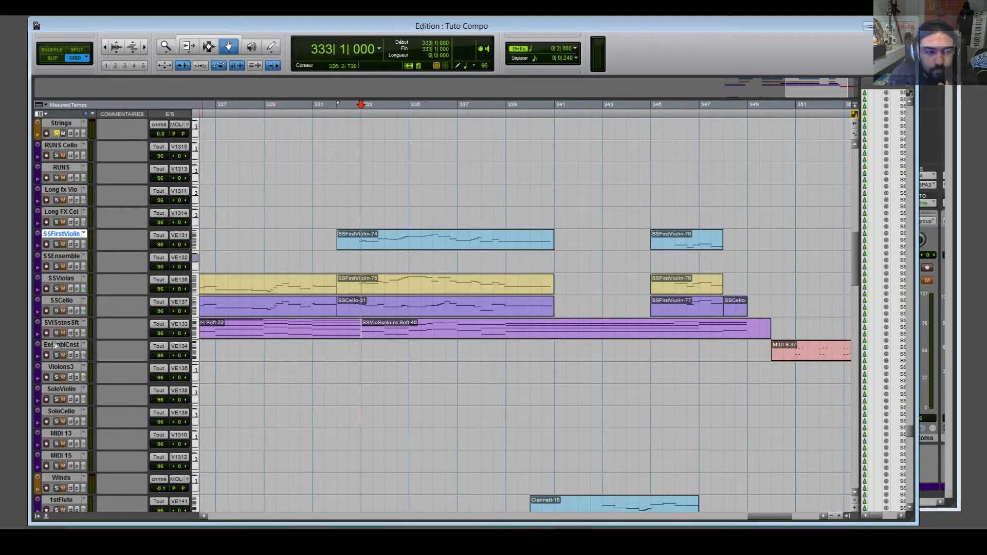
pyautogui.moveTo(760, 516); pyautogui.dragTo(749, 519)
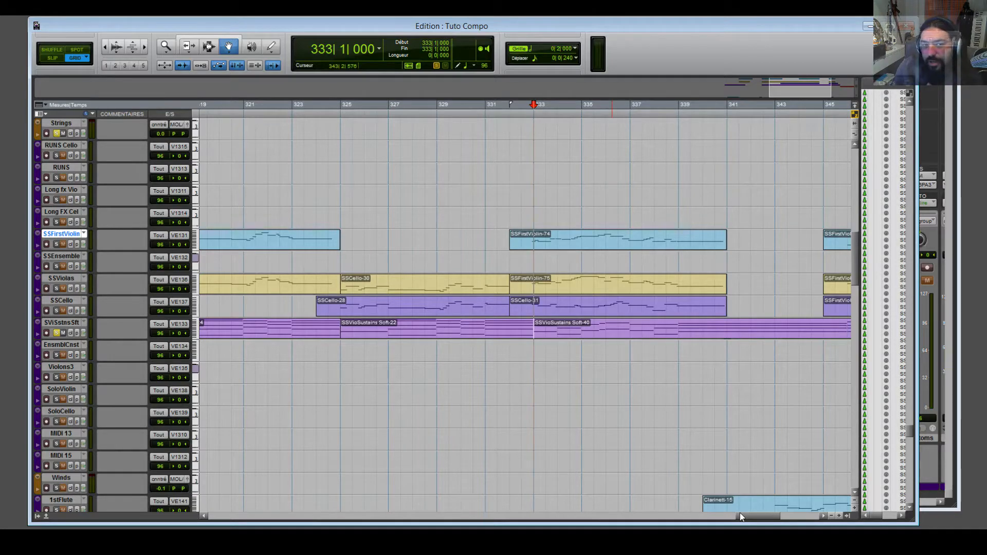
pyautogui.moveTo(531, 117); pyautogui.dragTo(323, 126)
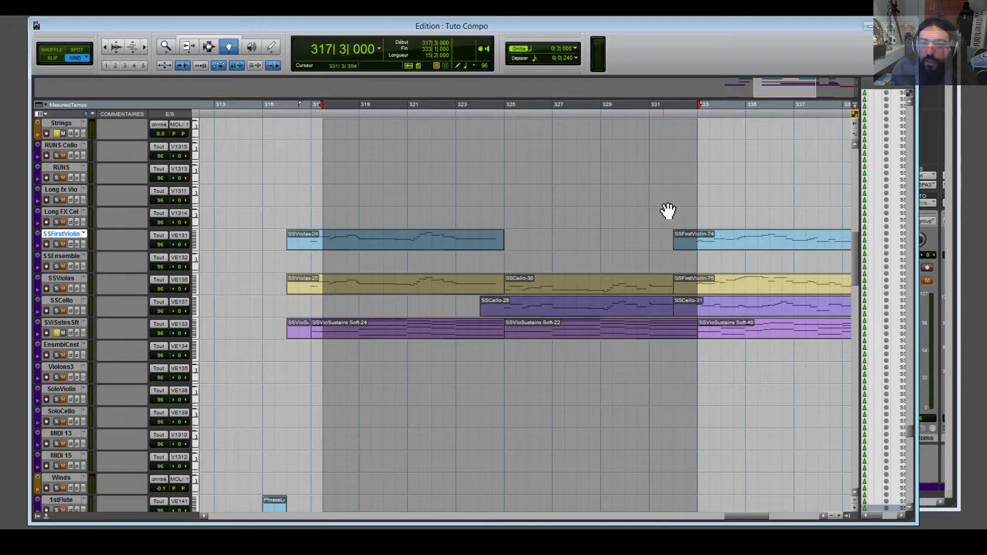
pyautogui.click(667, 211)
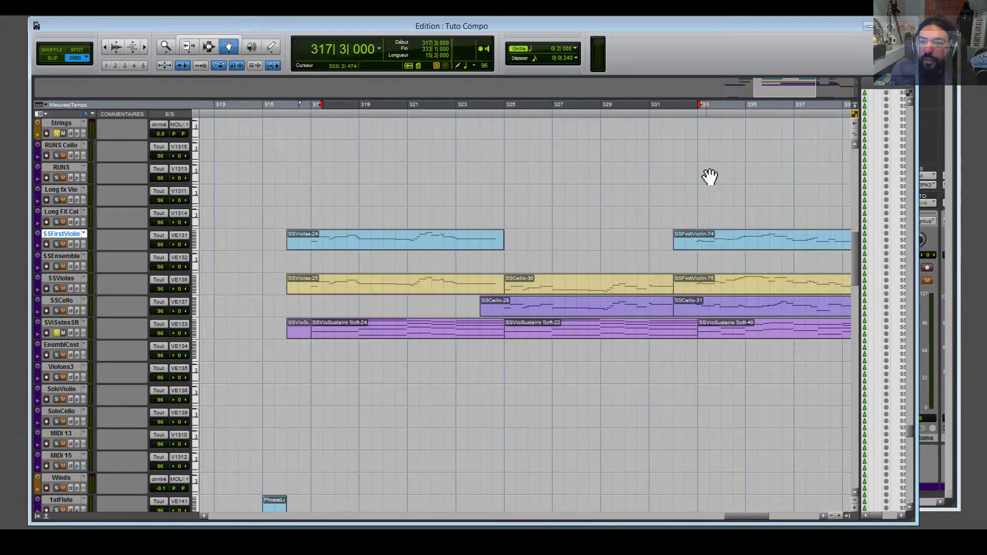
pyautogui.click(508, 115)
pyautogui.press('space')
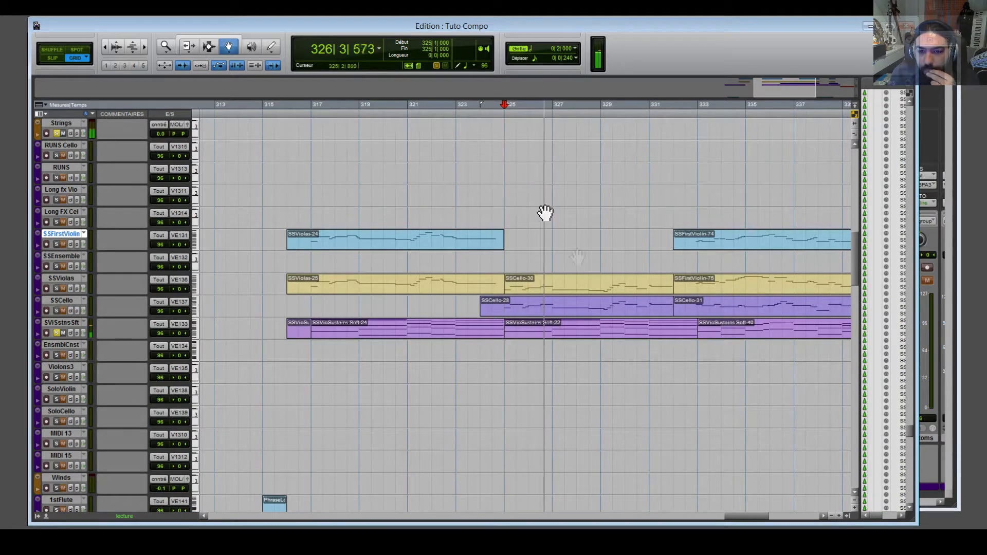
# Select the SSVioSustains Soft-22 clip, then the Soft-40 clip, while listening.
pyautogui.click(606, 330)
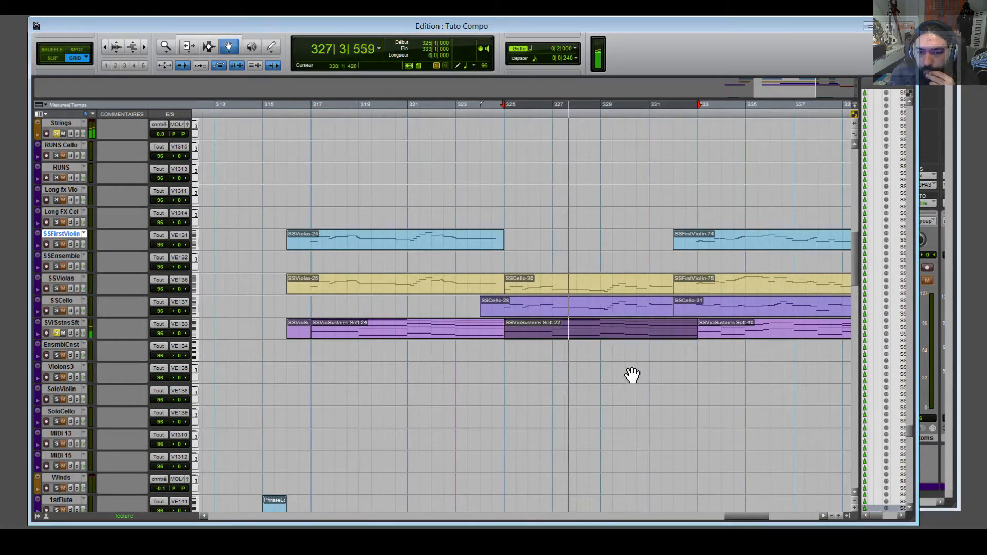
pyautogui.moveTo(731, 516); pyautogui.dragTo(744, 515)
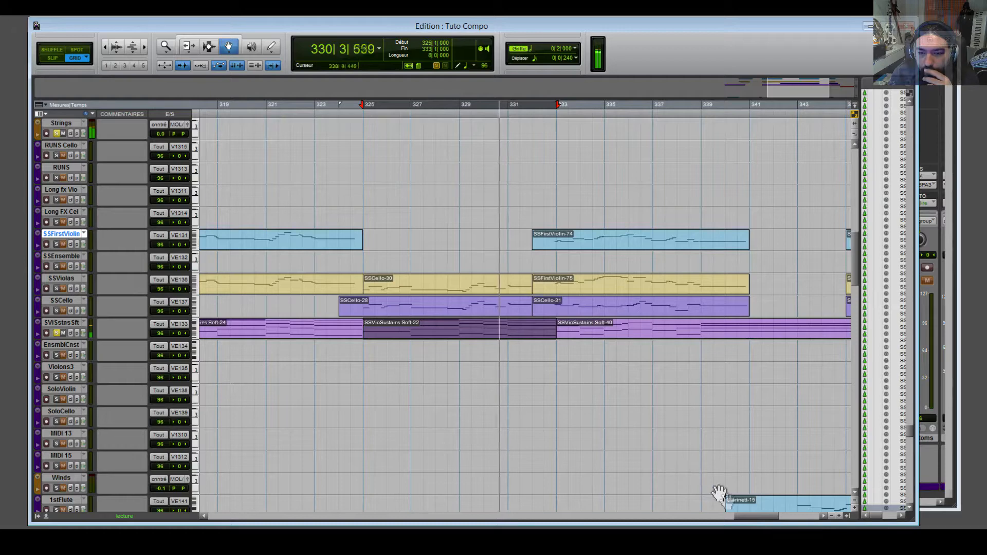
pyautogui.moveTo(761, 515); pyautogui.dragTo(765, 515)
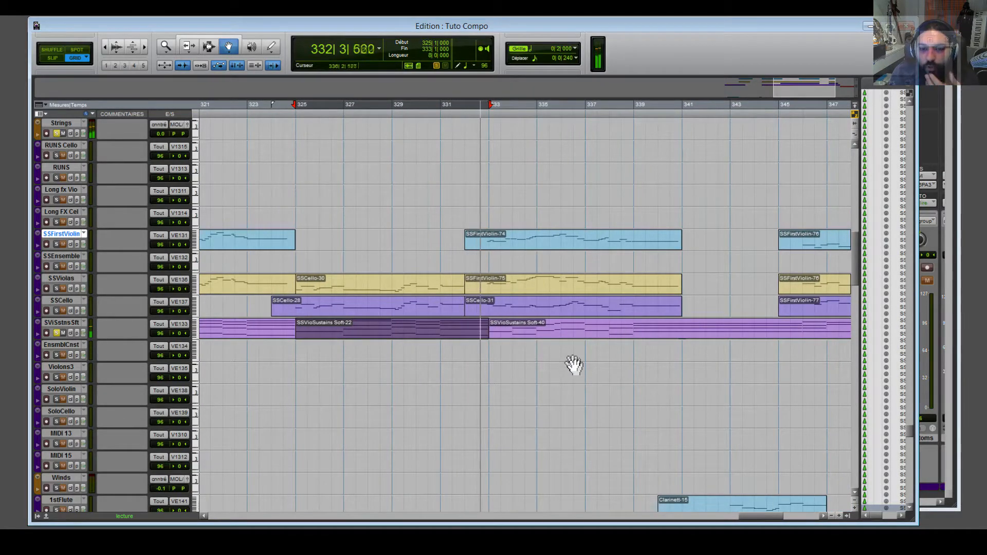
pyautogui.click(564, 337)
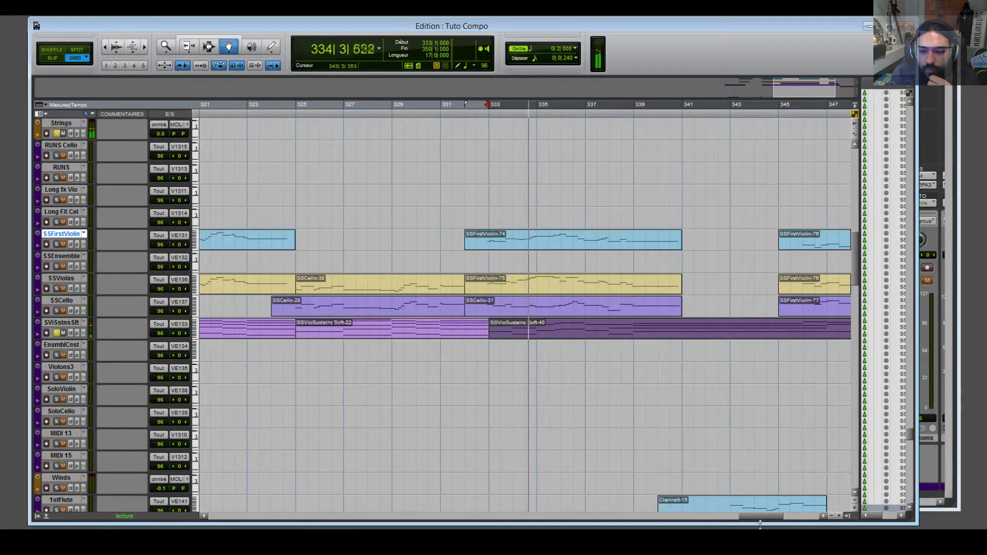
pyautogui.moveTo(760, 515); pyautogui.dragTo(765, 516)
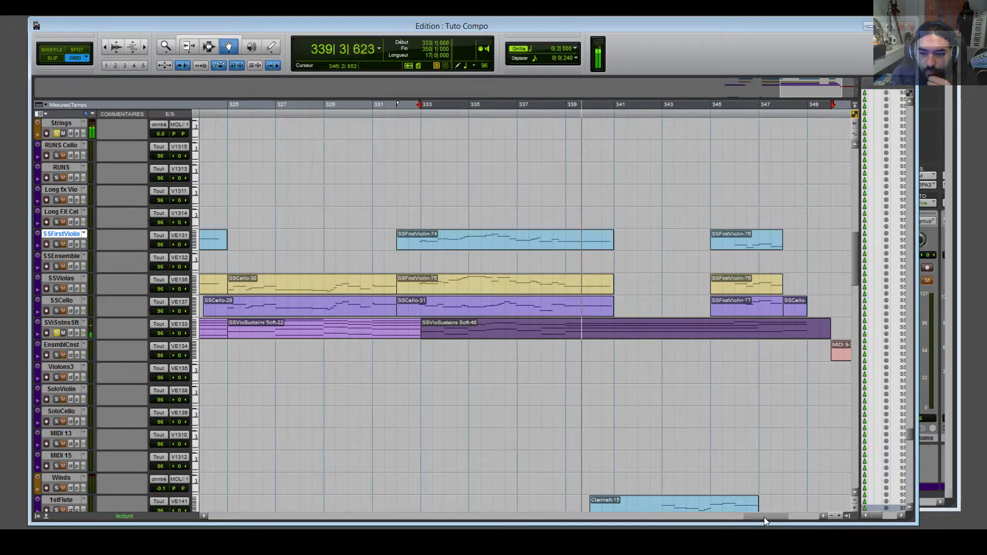
pyautogui.moveTo(764, 518); pyautogui.dragTo(766, 517)
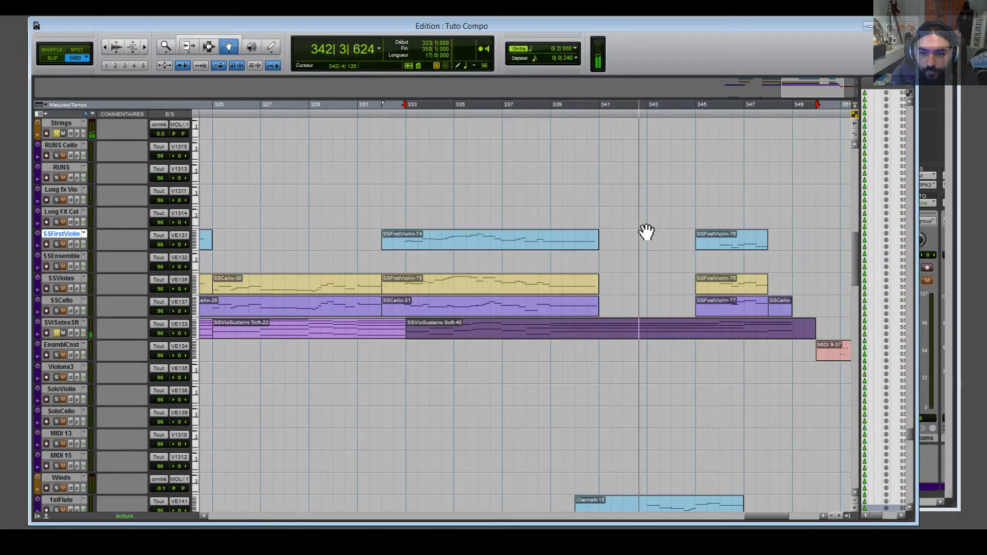
# Stop playback around bar 340 and place the start point at bar 332, beat 3.
pyautogui.press('space')
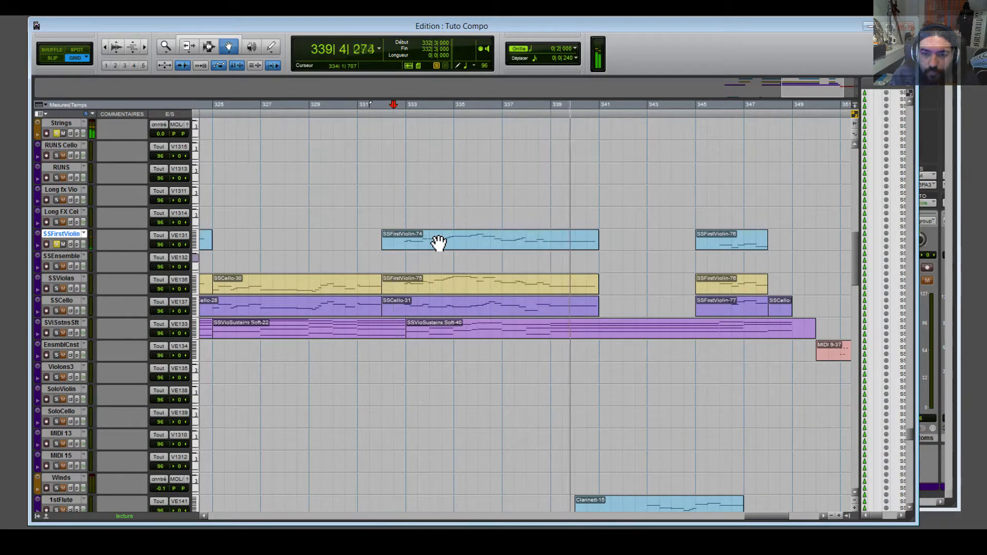
pyautogui.press('space')
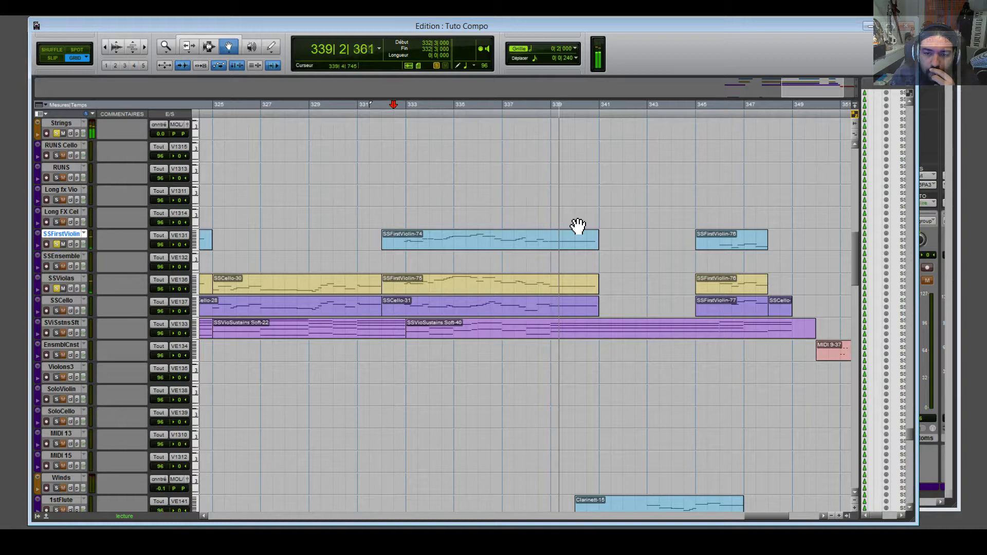
pyautogui.press('space')
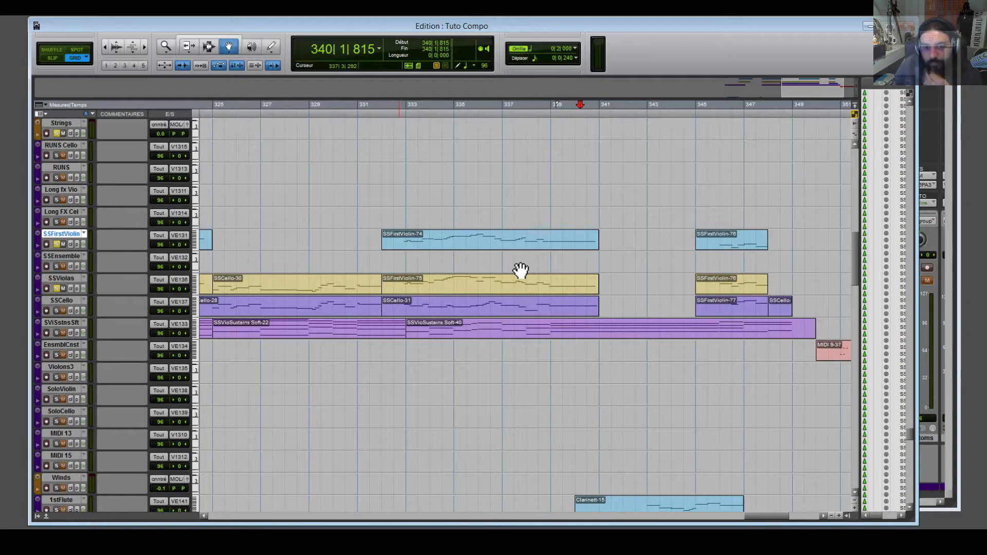
pyautogui.click(403, 117)
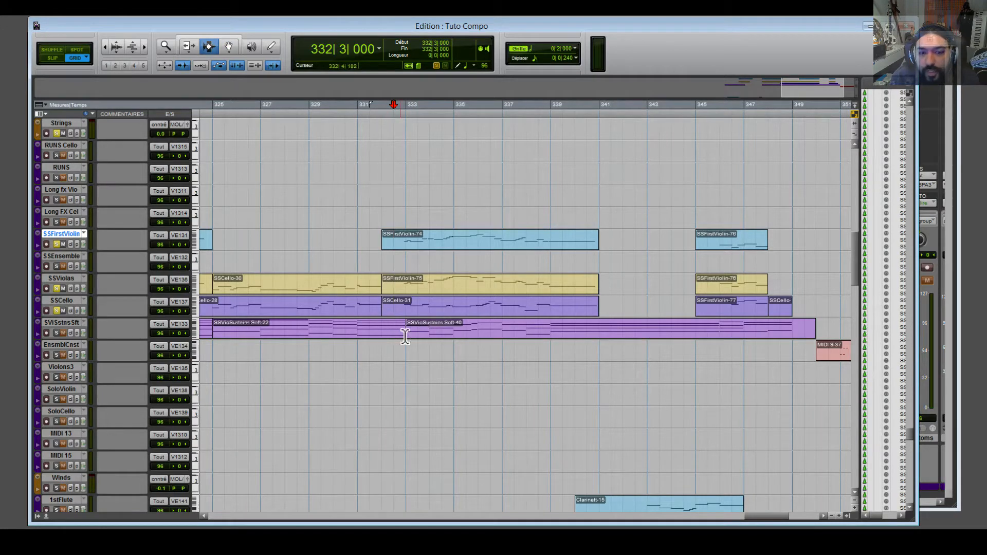
pyautogui.moveTo(409, 333); pyautogui.dragTo(548, 337)
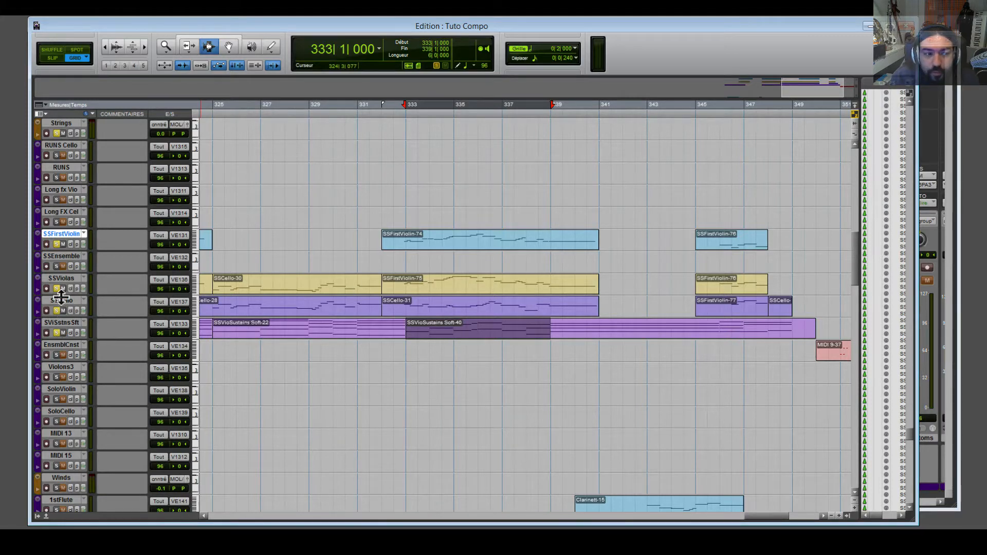
pyautogui.press('space')
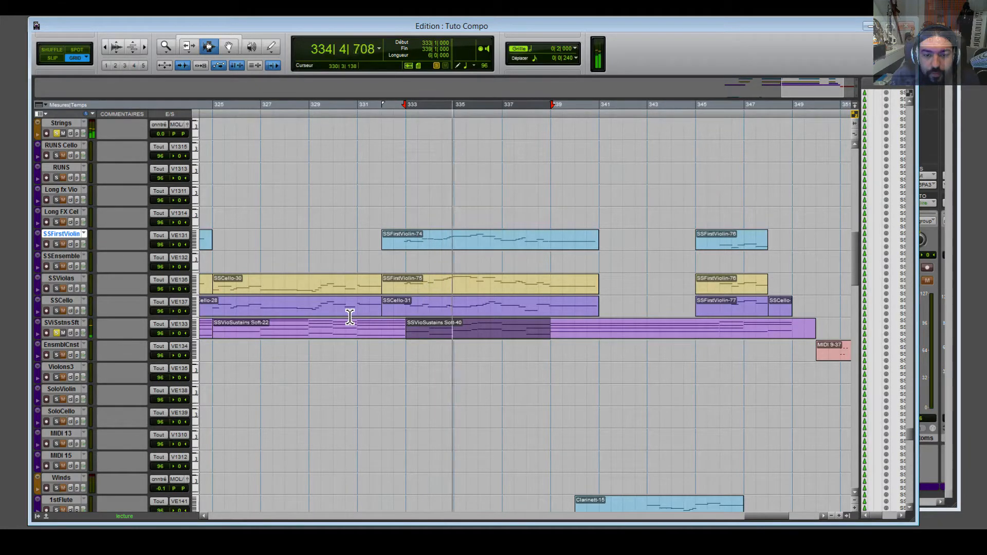
pyautogui.press('space')
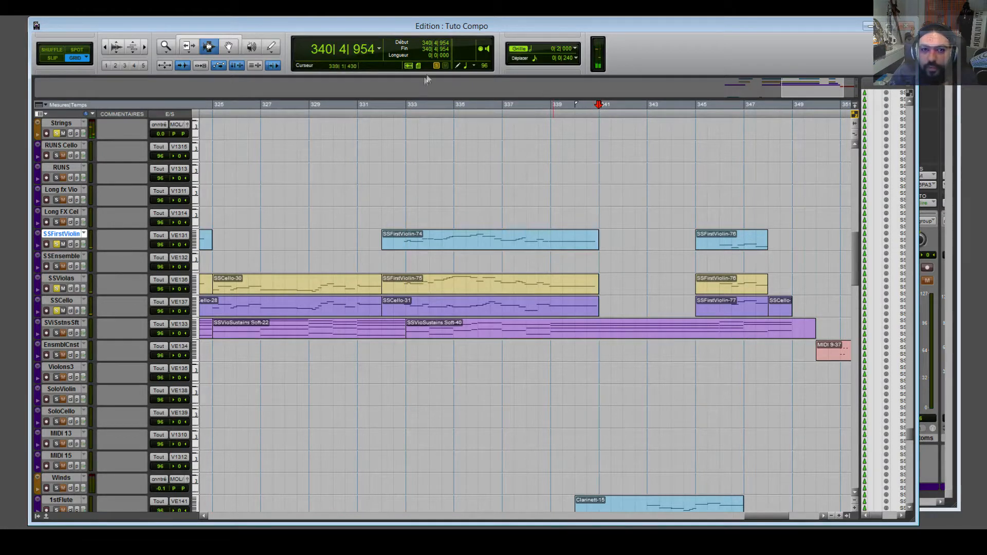
# Select bars 333–341 and 341–349, then play the passage from bar 341.
pyautogui.press('space')
pyautogui.moveTo(309, 121); pyautogui.dragTo(508, 152)
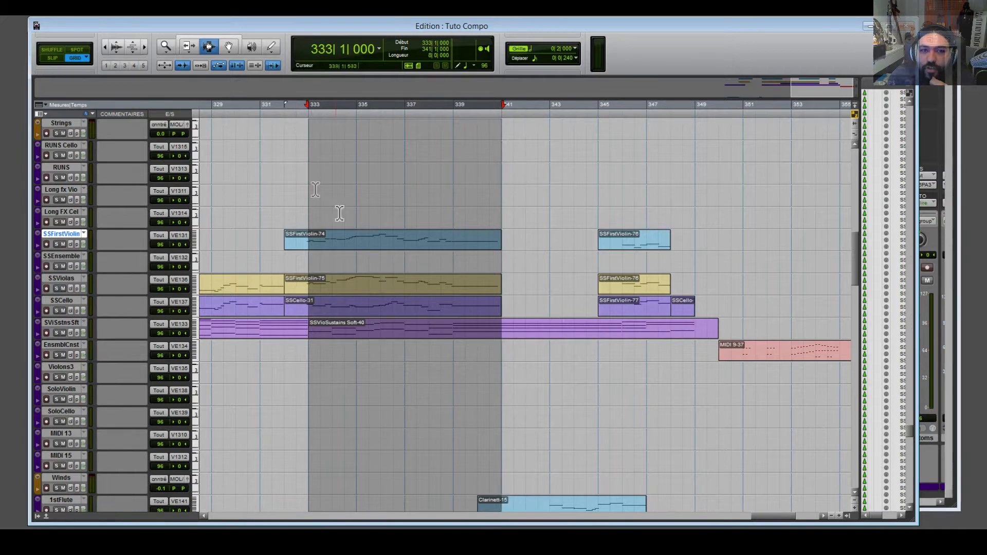
pyautogui.click(489, 126)
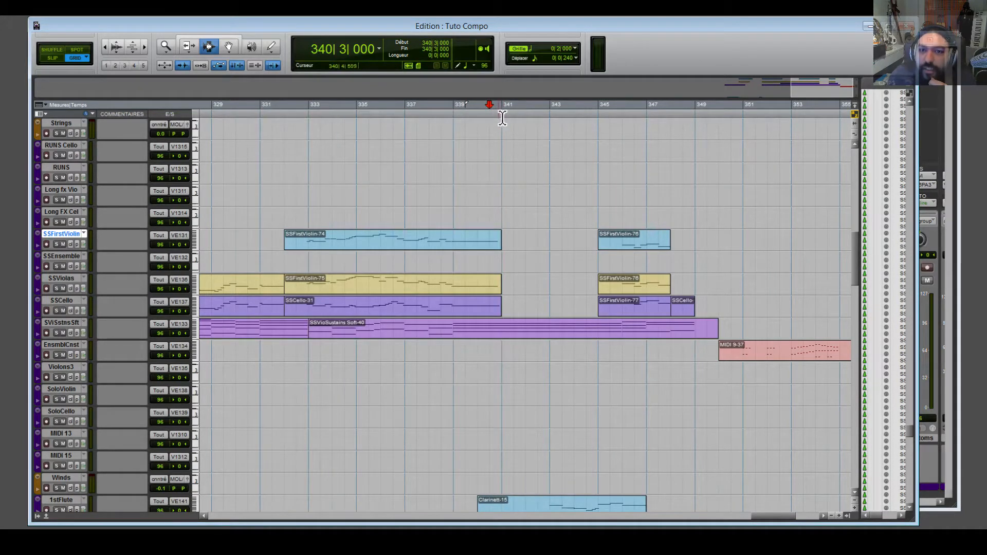
pyautogui.moveTo(505, 119); pyautogui.dragTo(697, 147)
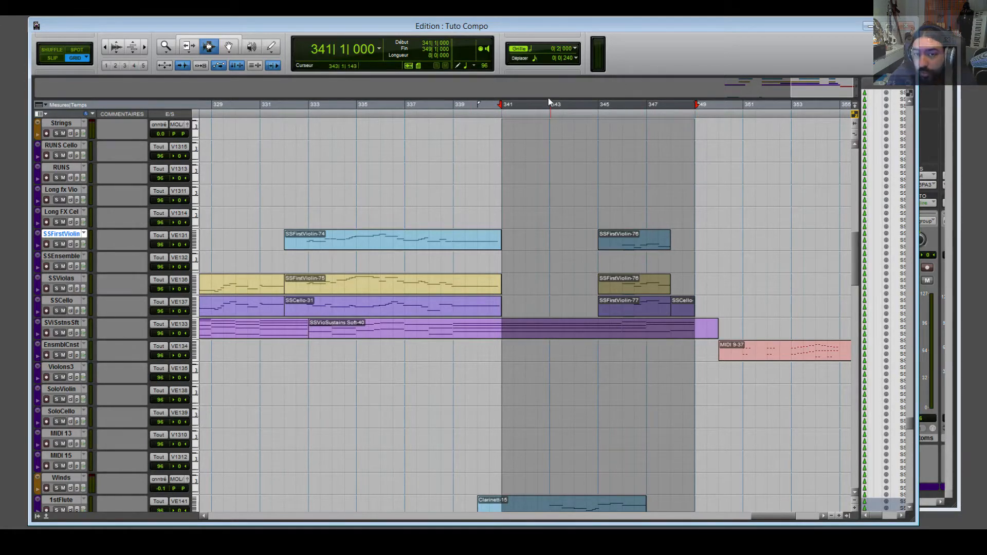
pyautogui.click(498, 129)
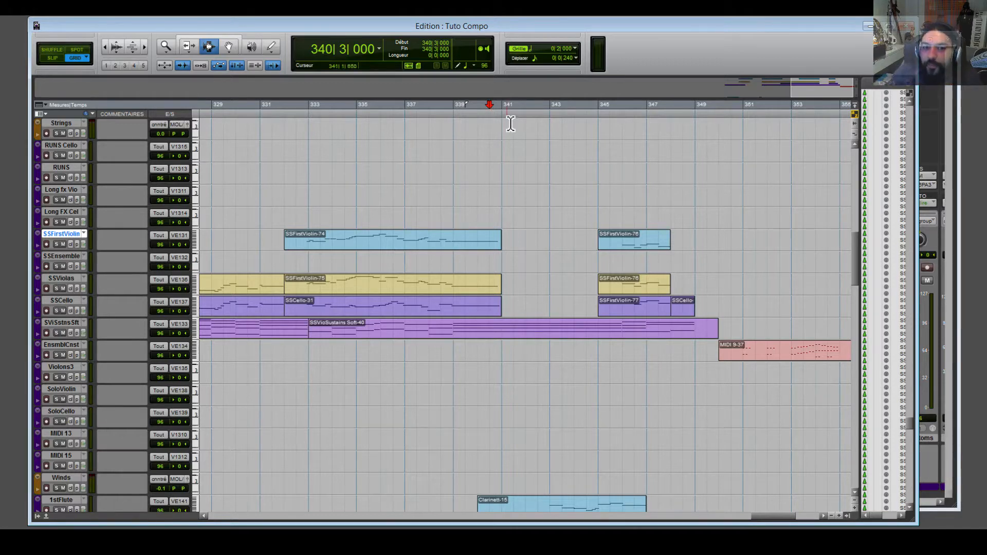
pyautogui.press('space')
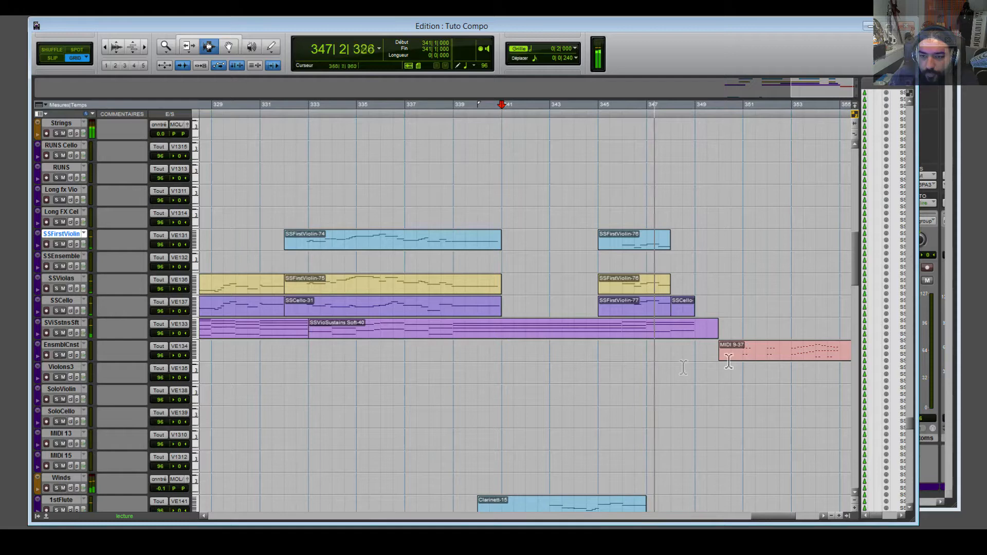
pyautogui.press('space')
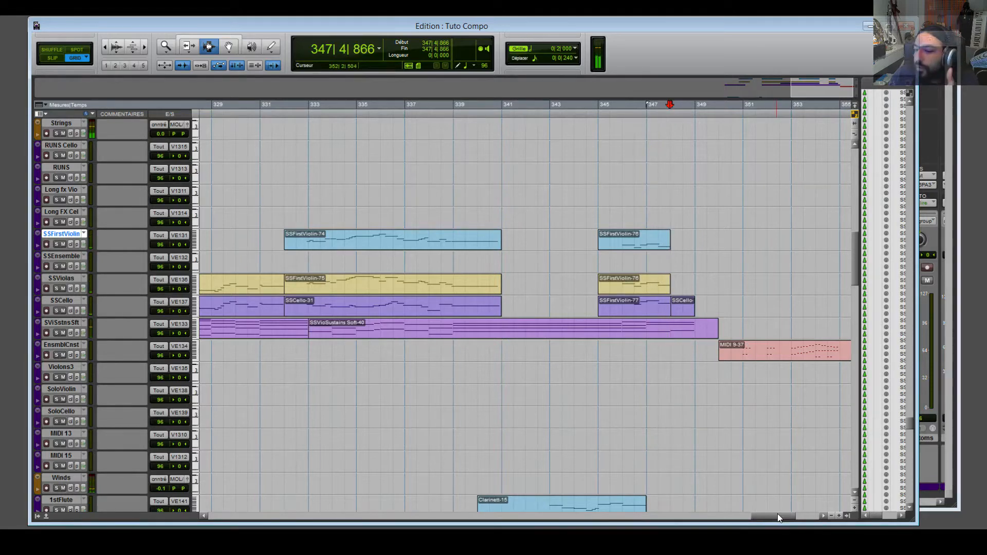
# Scroll back and play the earlier passage from bar 301, beat 1.
pyautogui.moveTo(778, 514); pyautogui.dragTo(735, 528)
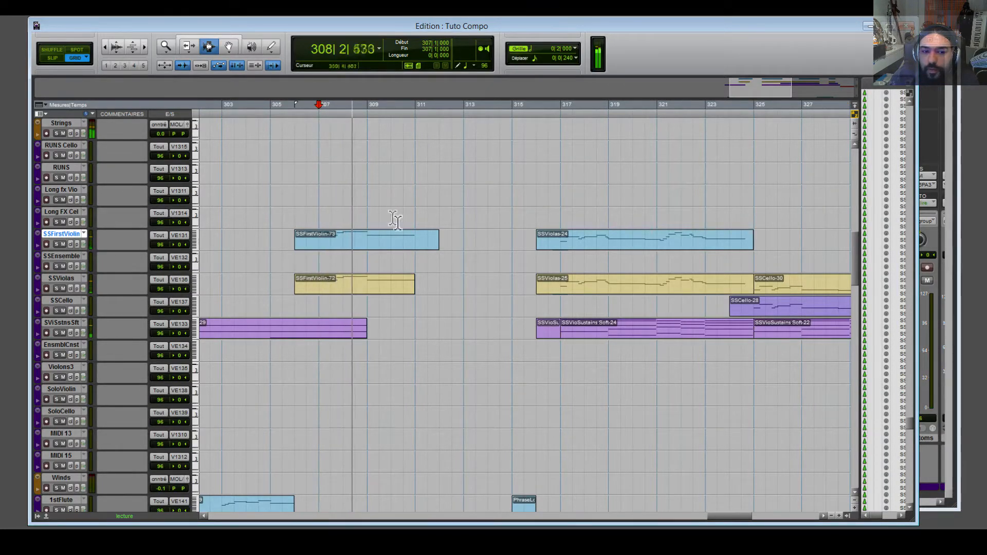
pyautogui.press('space')
pyautogui.moveTo(736, 514); pyautogui.dragTo(725, 512)
pyautogui.click(426, 108)
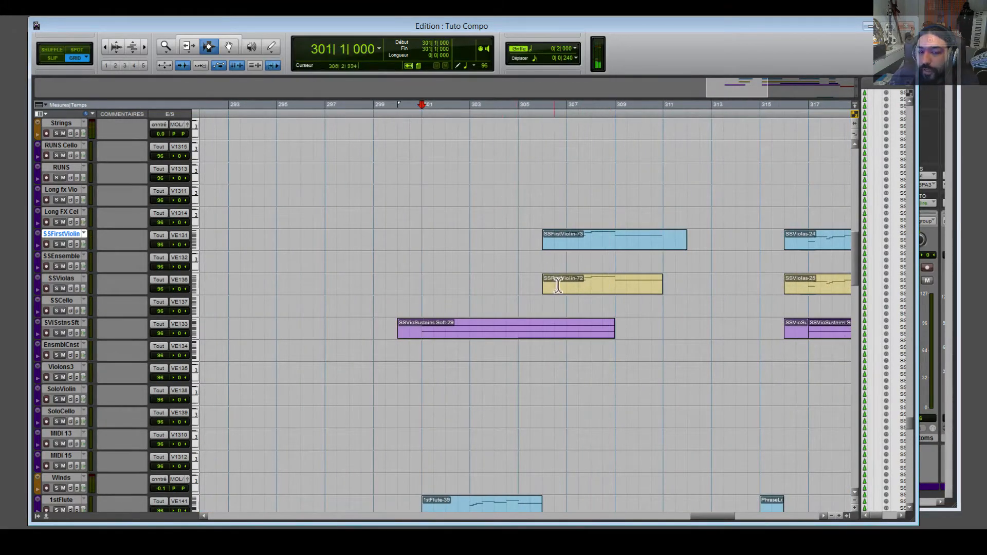
pyautogui.press('space')
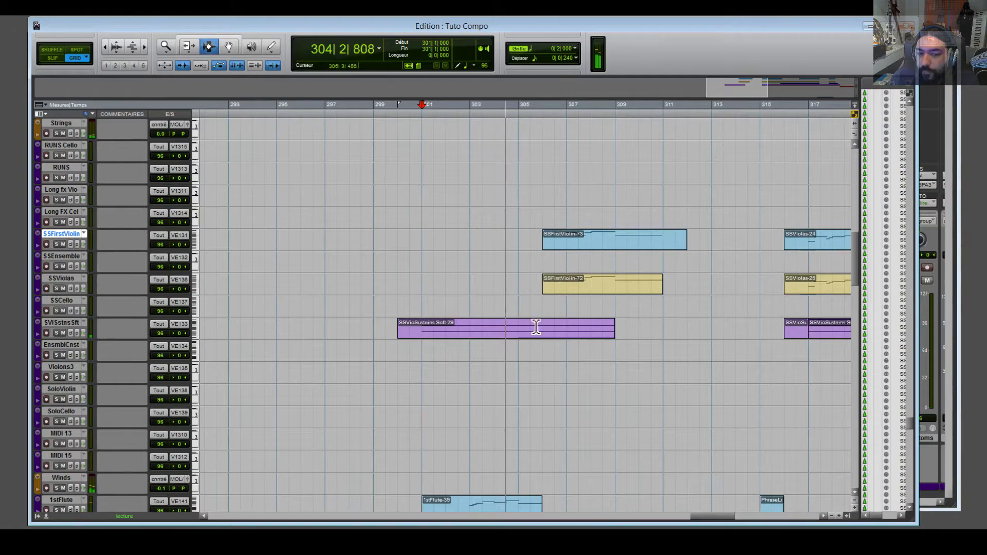
# Stop playback, bring bars 331–357 into view, and play from bar 341.
pyautogui.press('space')
pyautogui.moveTo(721, 516); pyautogui.dragTo(783, 522)
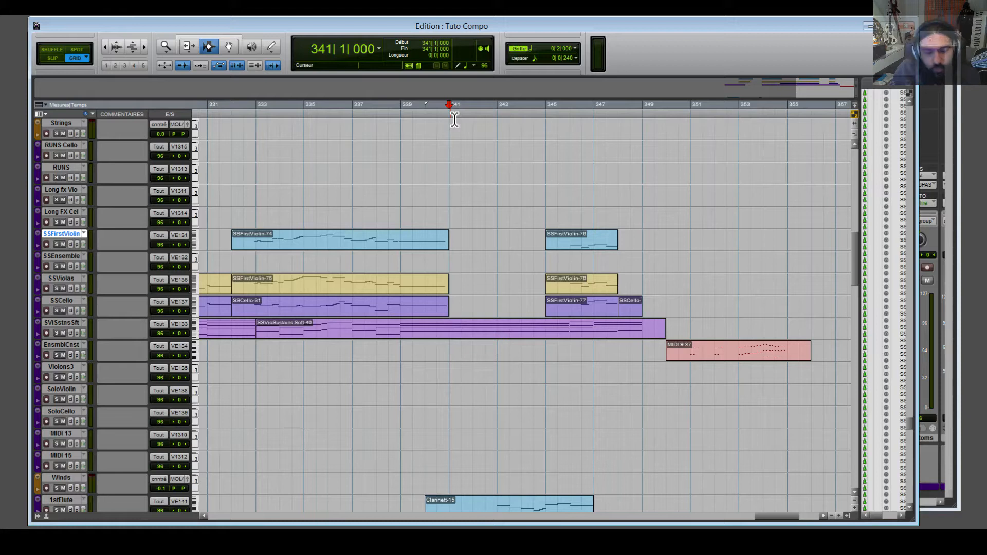
pyautogui.press('space')
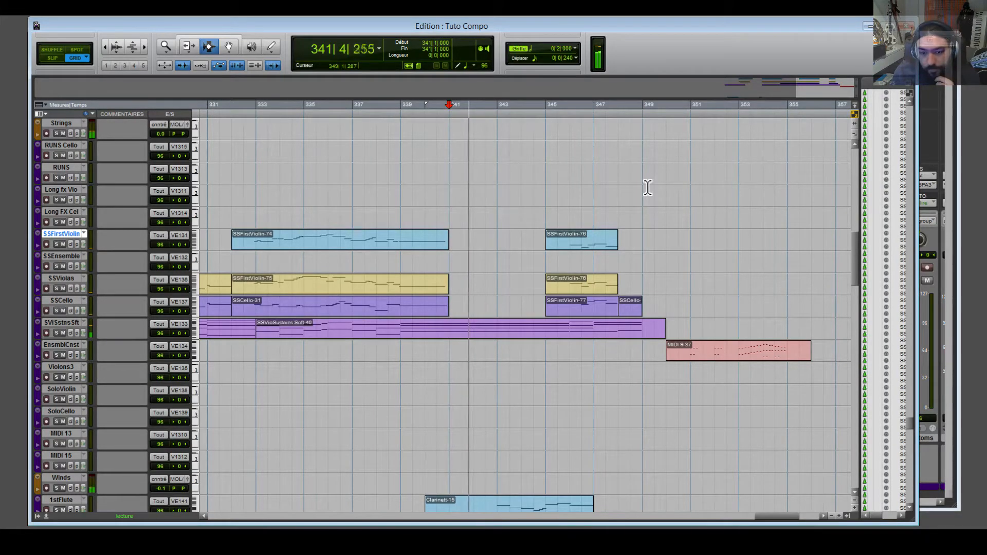
# Scroll down to the woodwind tracks and return the play position to bar 341.
pyautogui.scroll(-3, 606, 293)
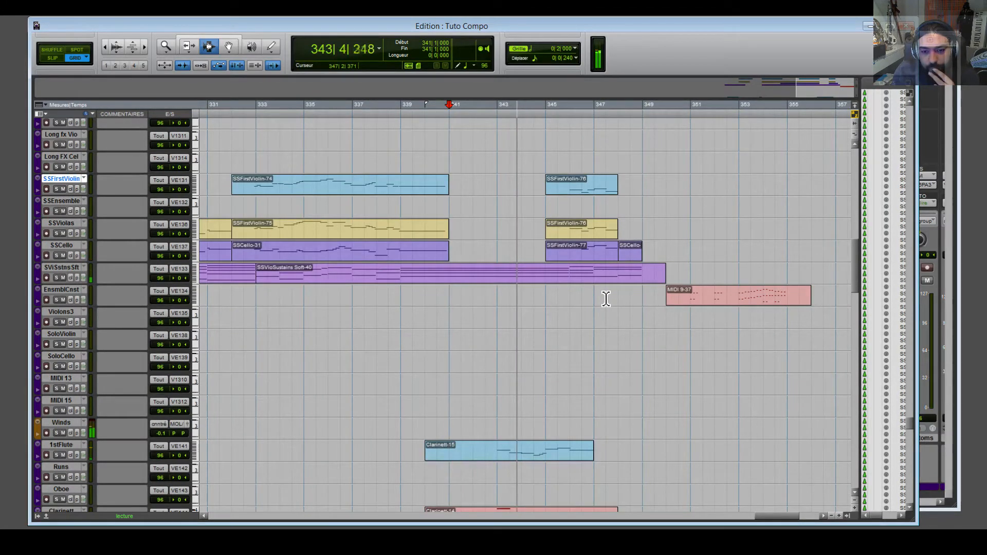
pyautogui.scroll(-9, 606, 299)
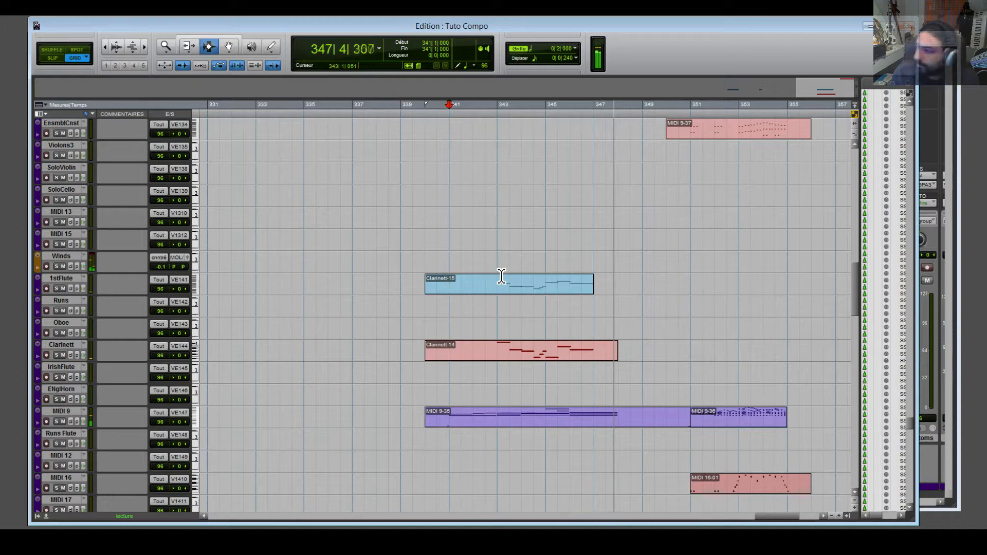
pyautogui.press('space')
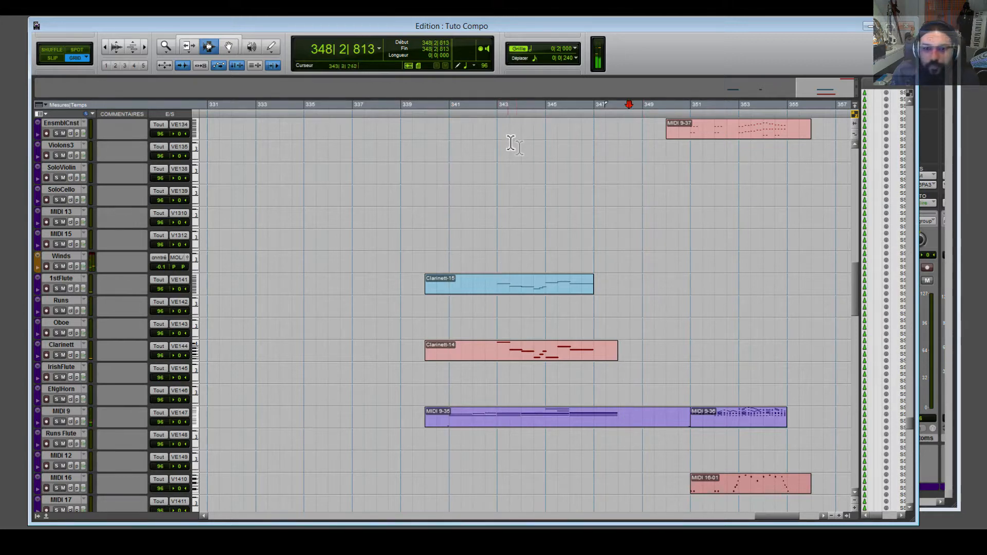
pyautogui.click(451, 115)
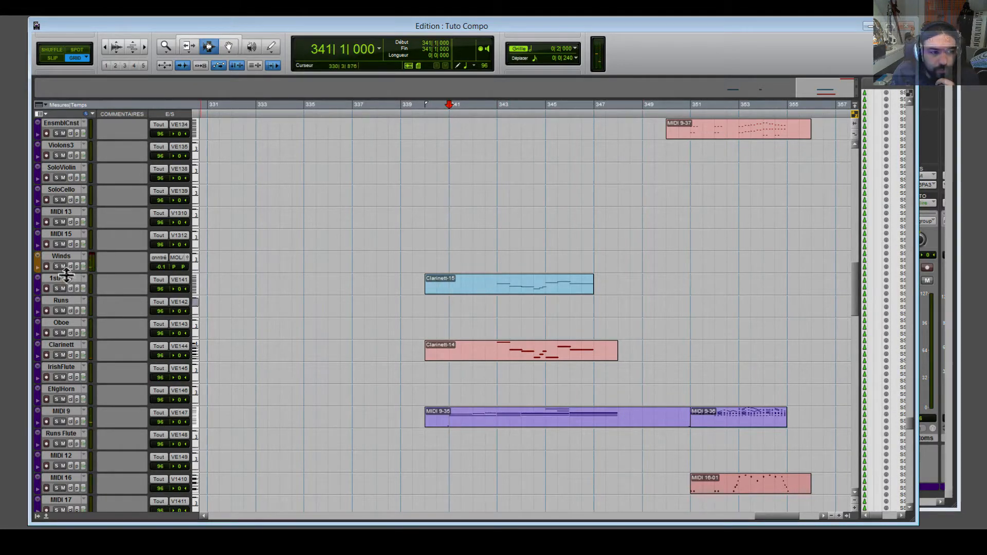
# Solo the 1stFlute and Clarinett tracks and play the woodwinds from bar 343.
pyautogui.click(56, 288)
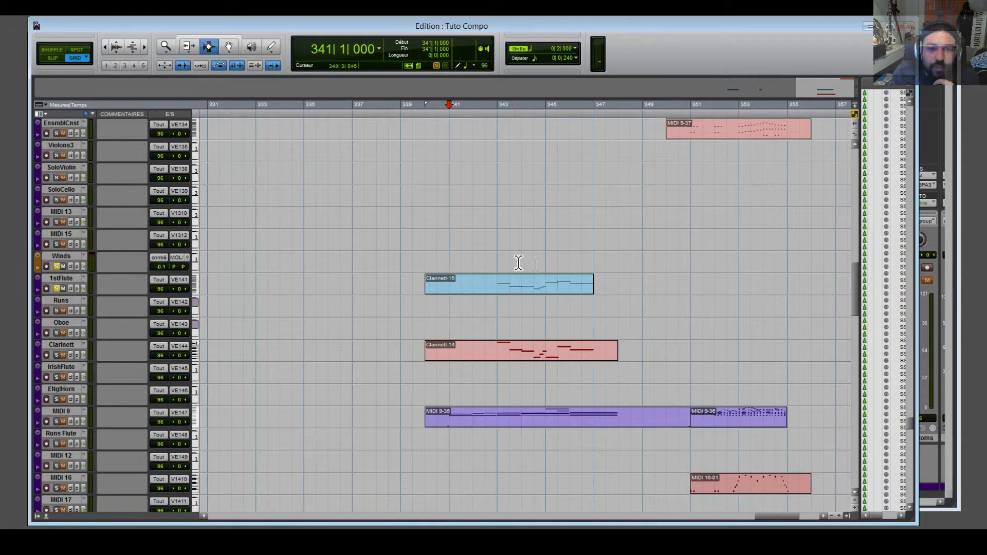
pyautogui.click(229, 46)
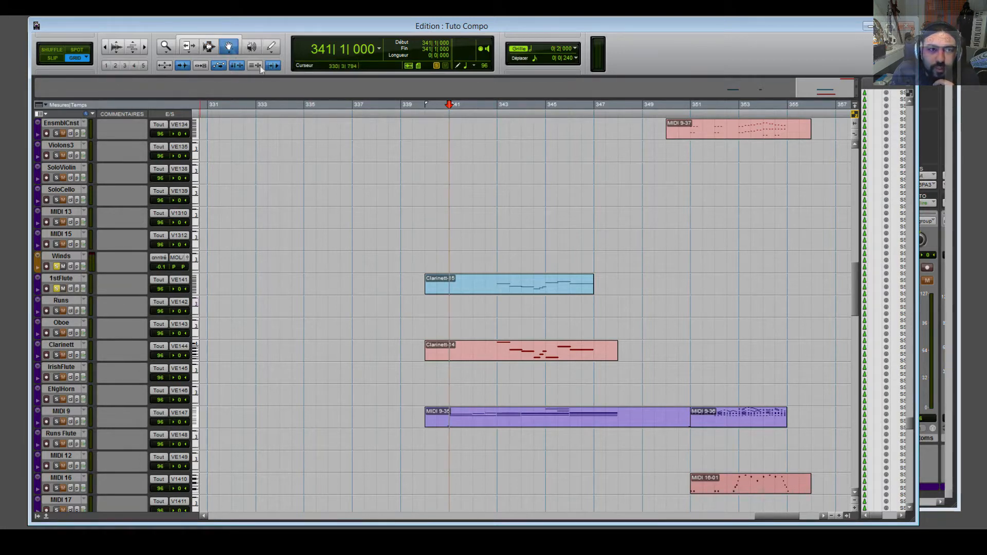
pyautogui.click(539, 292)
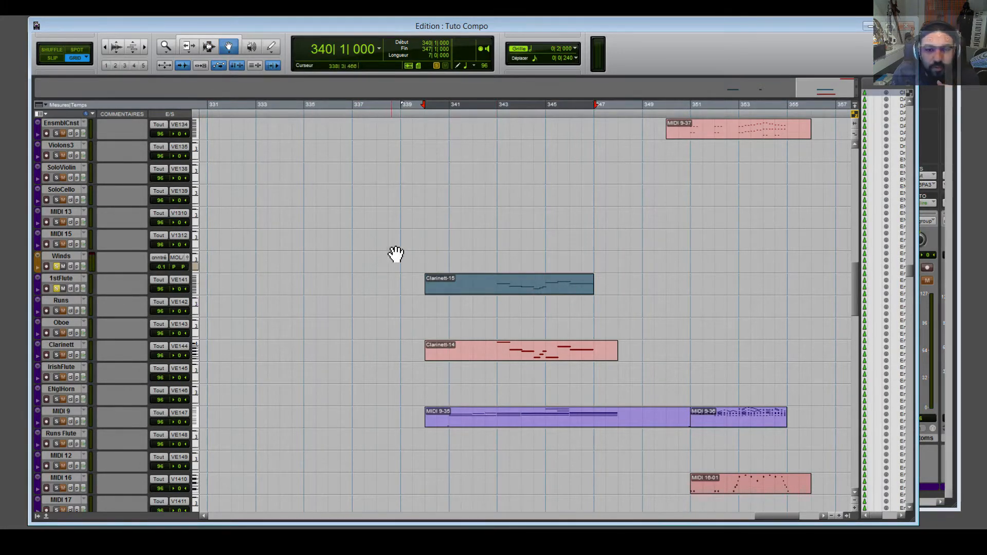
pyautogui.click(416, 258)
pyautogui.scroll(-2, 437, 345)
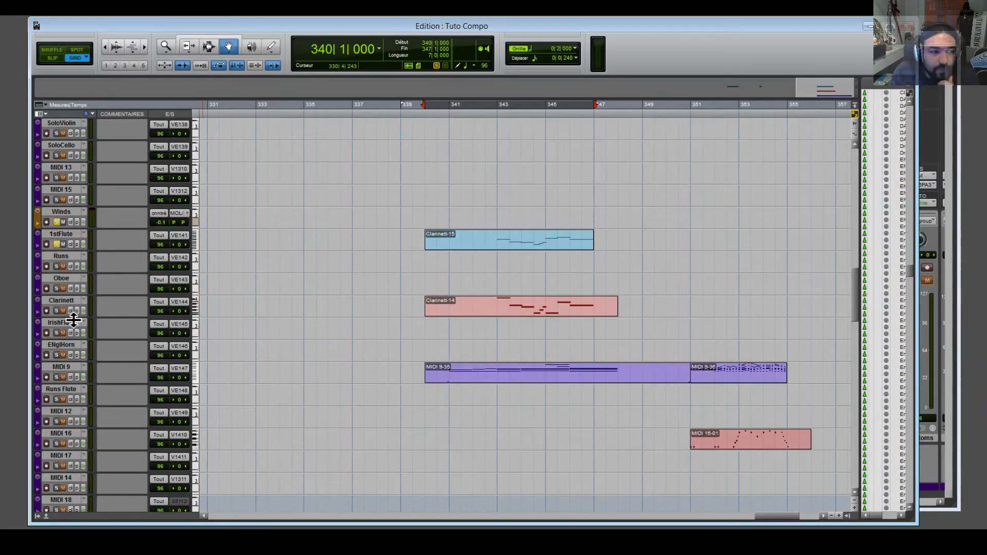
pyautogui.click(56, 310)
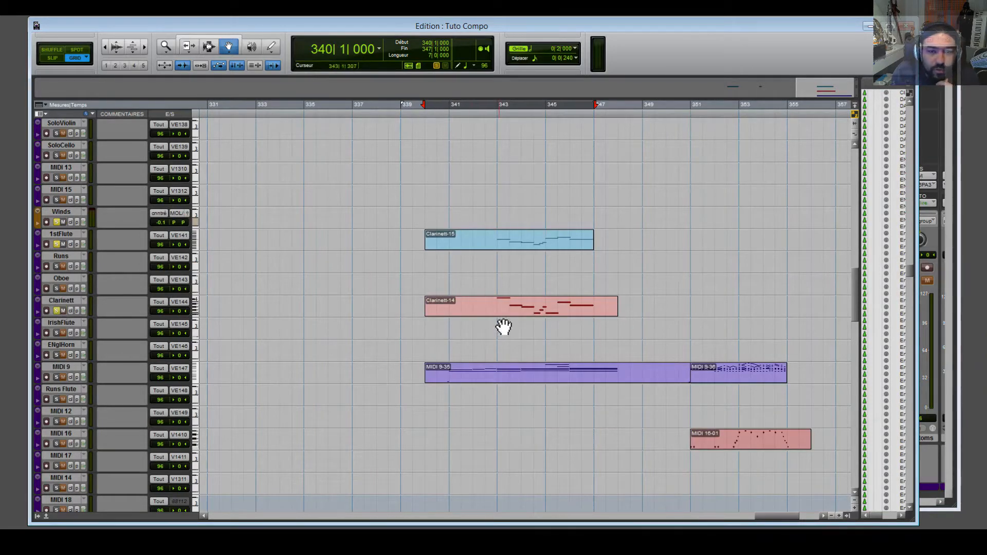
pyautogui.click(500, 119)
pyautogui.press('space')
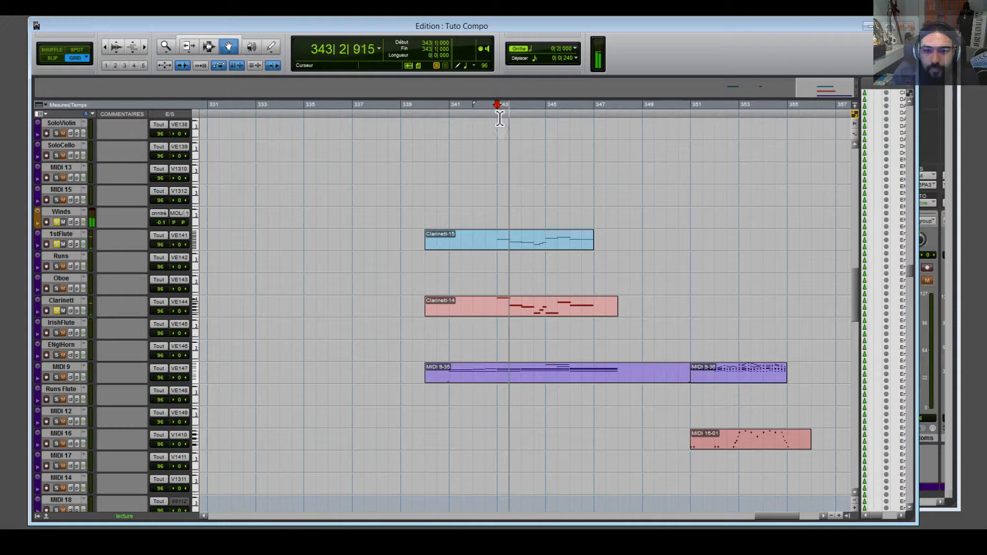
# Solo MIDI 9, take 1stFlute out of solo, and play from bar 341.
pyautogui.press('space')
pyautogui.click(56, 244)
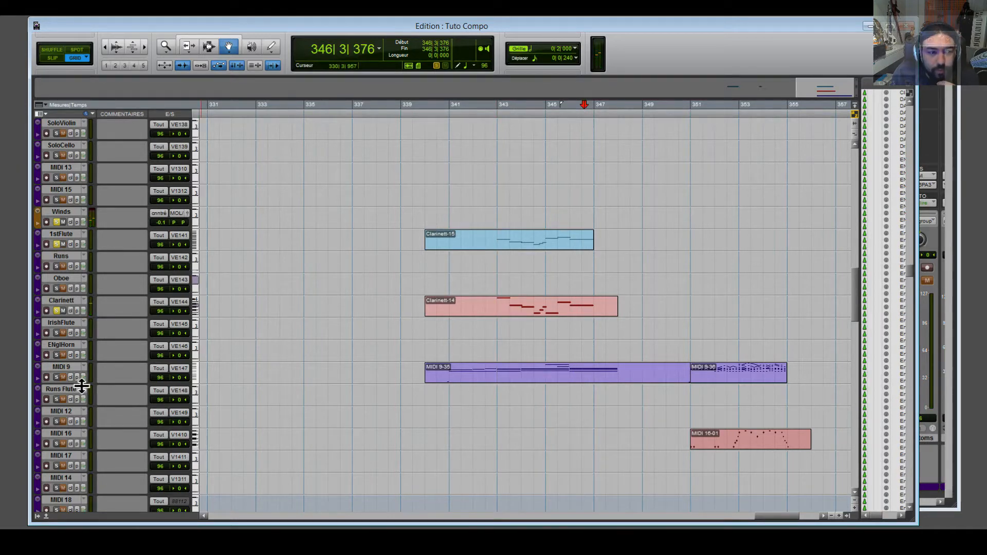
pyautogui.click(57, 377)
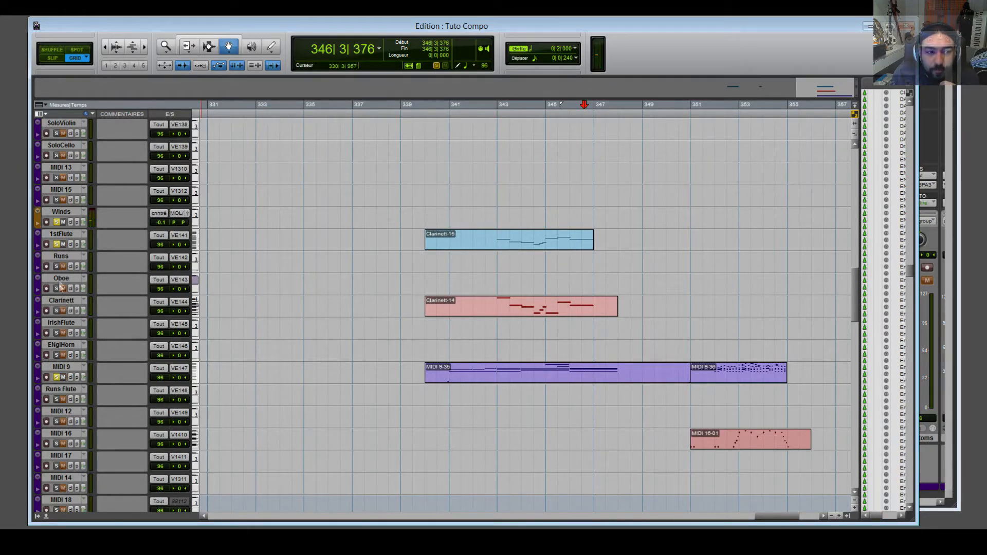
pyautogui.click(56, 244)
pyautogui.click(447, 114)
pyautogui.press('space')
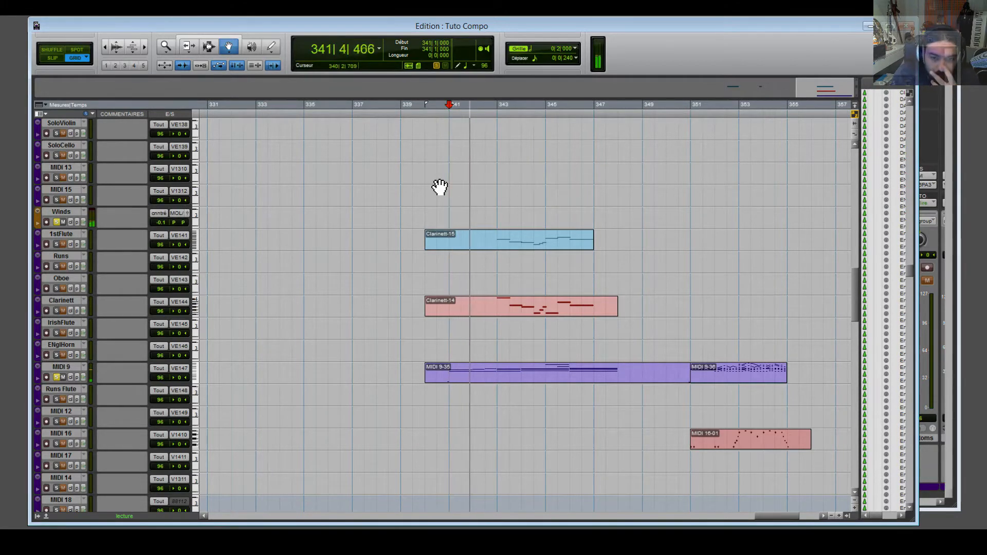
pyautogui.click(516, 376)
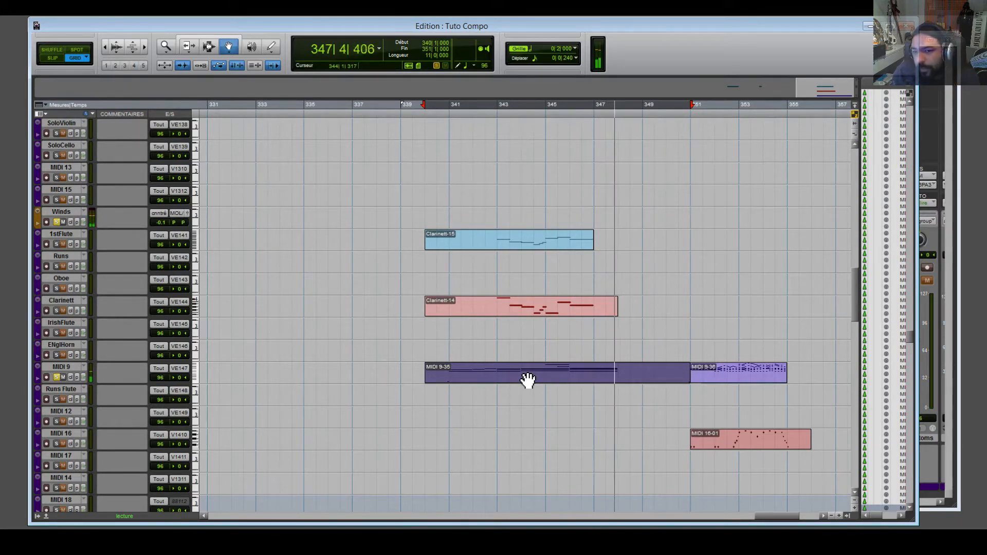
pyautogui.press('space')
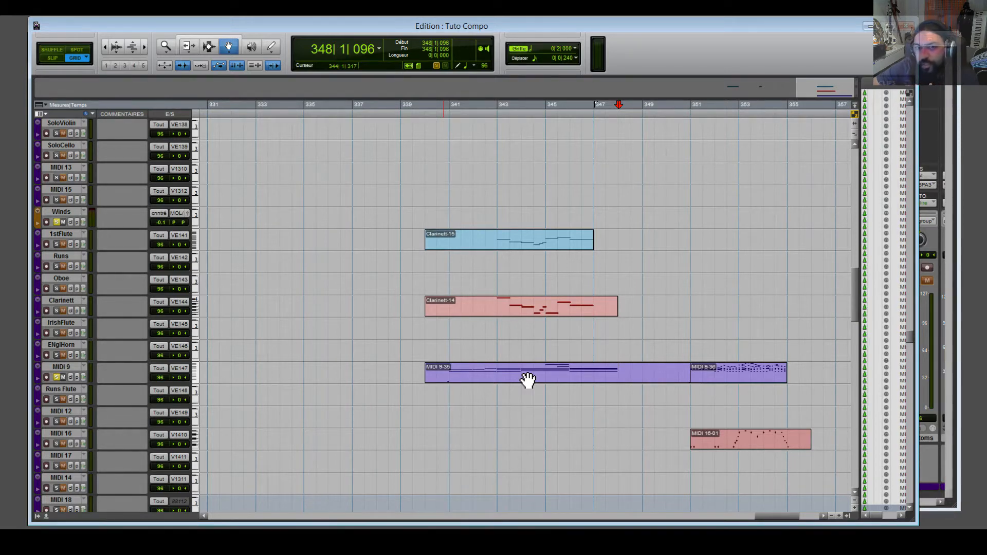
pyautogui.hotkey('ctrl', 'e')
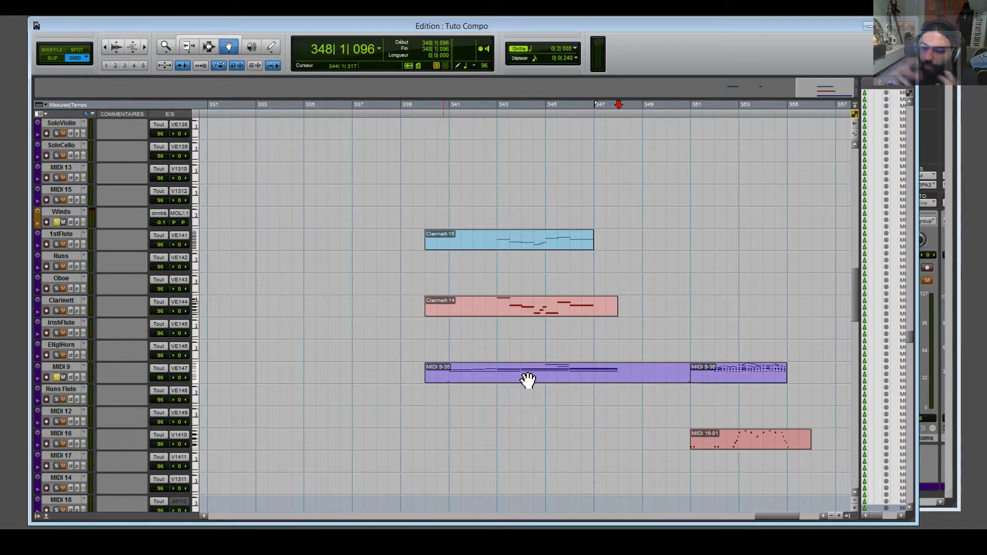
pyautogui.hotkey('ctrl', 'z')
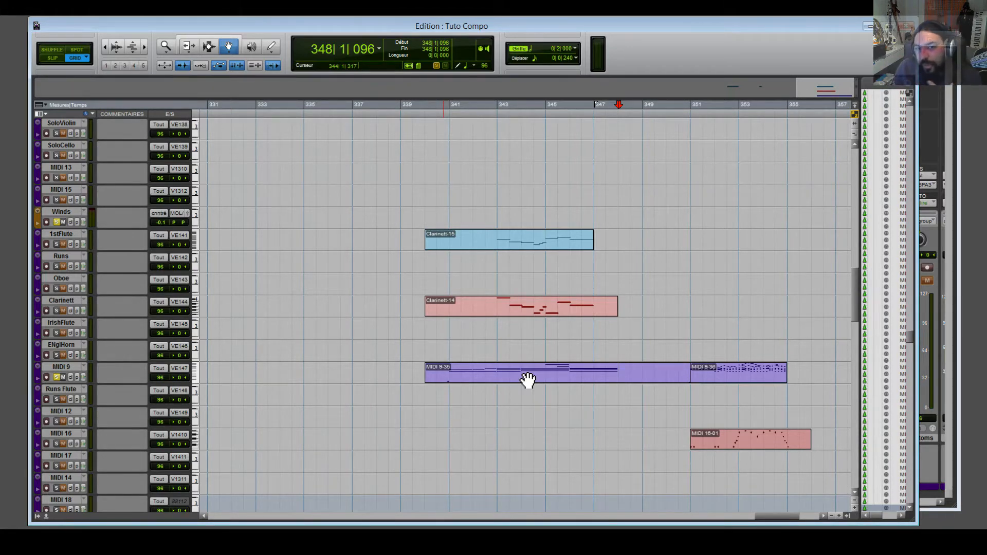
pyautogui.hotkey('ctrl', 'shift', 'z')
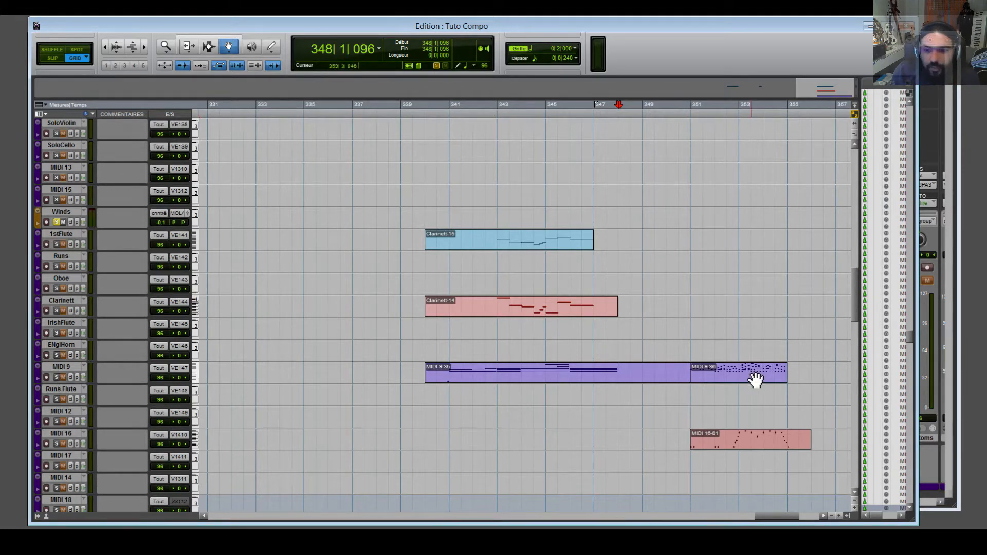
pyautogui.moveTo(776, 517); pyautogui.dragTo(782, 517)
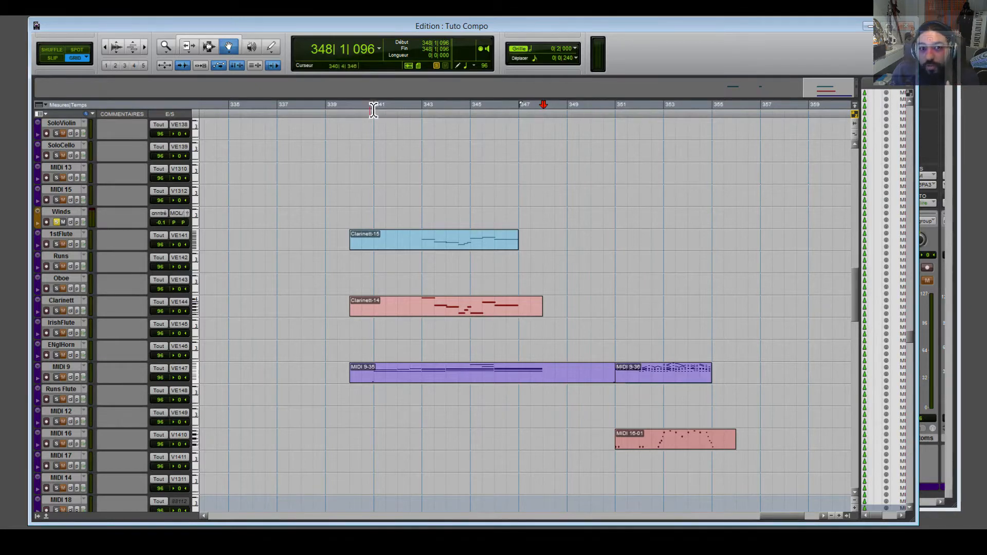
pyautogui.hotkey('ctrl', 'z')
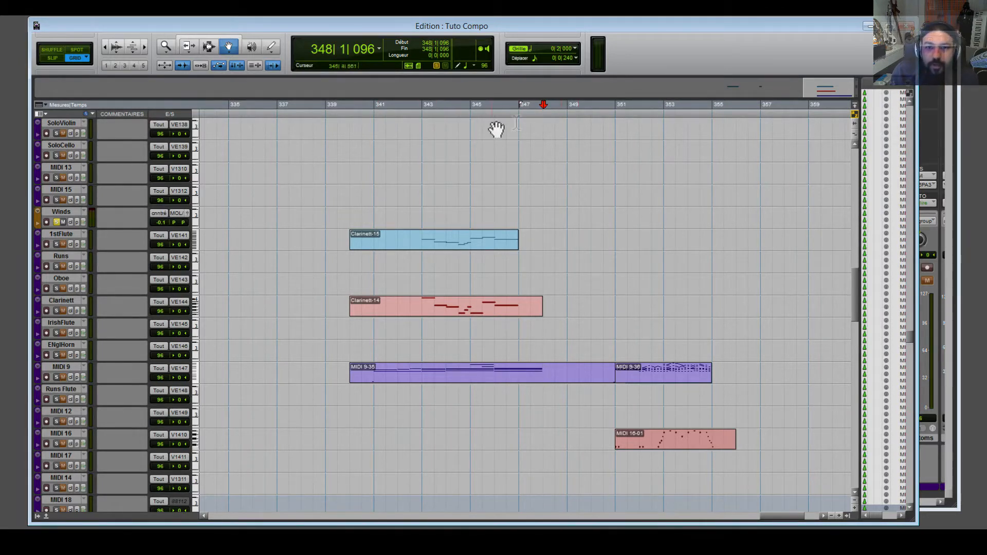
pyautogui.click(603, 114)
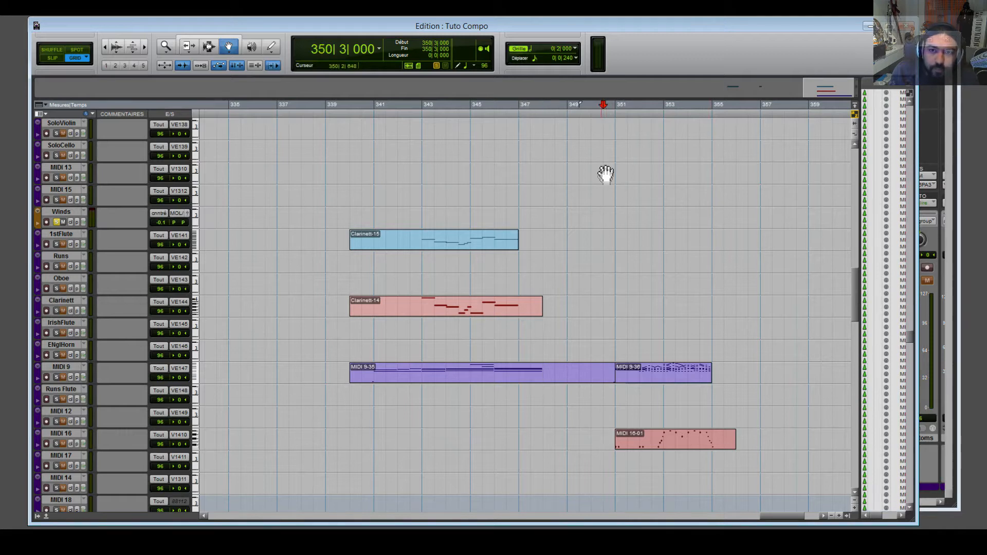
pyautogui.scroll(1, 570, 144)
pyautogui.click(520, 114)
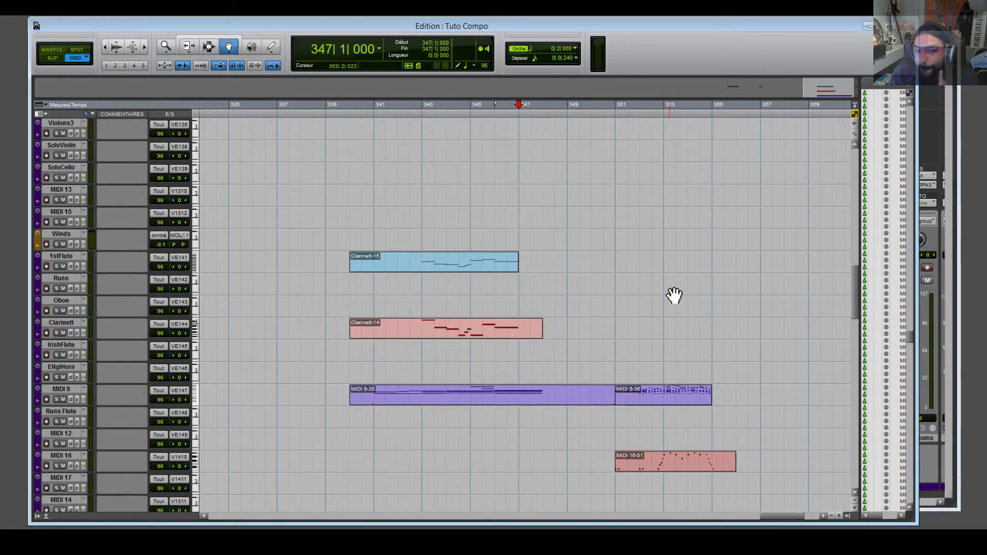
pyautogui.press('space')
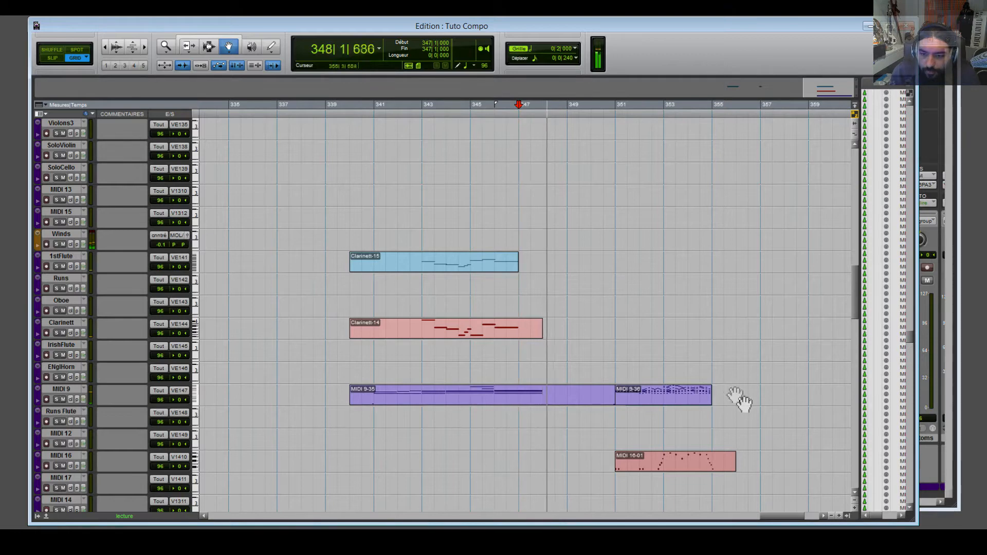
pyautogui.doubleClick(695, 396)
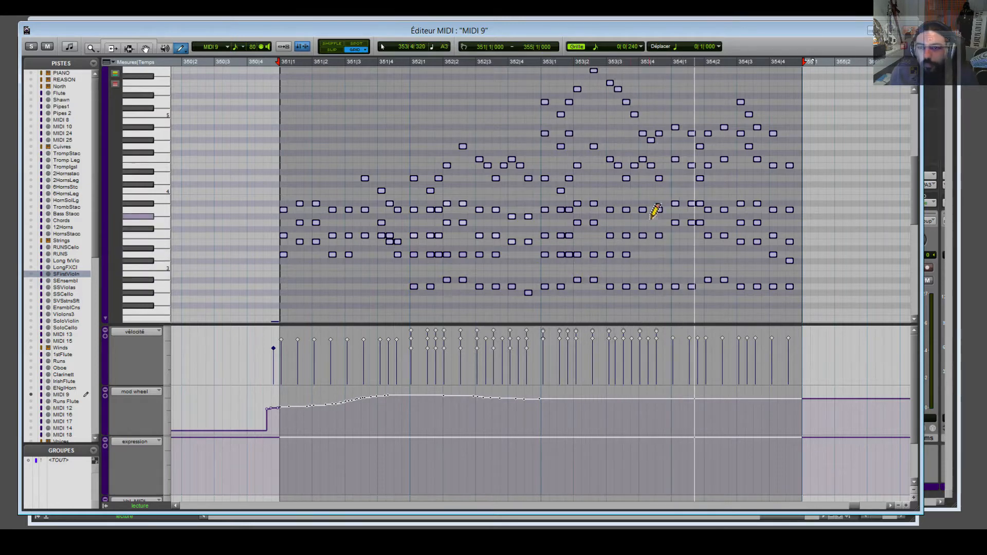
pyautogui.click(146, 49)
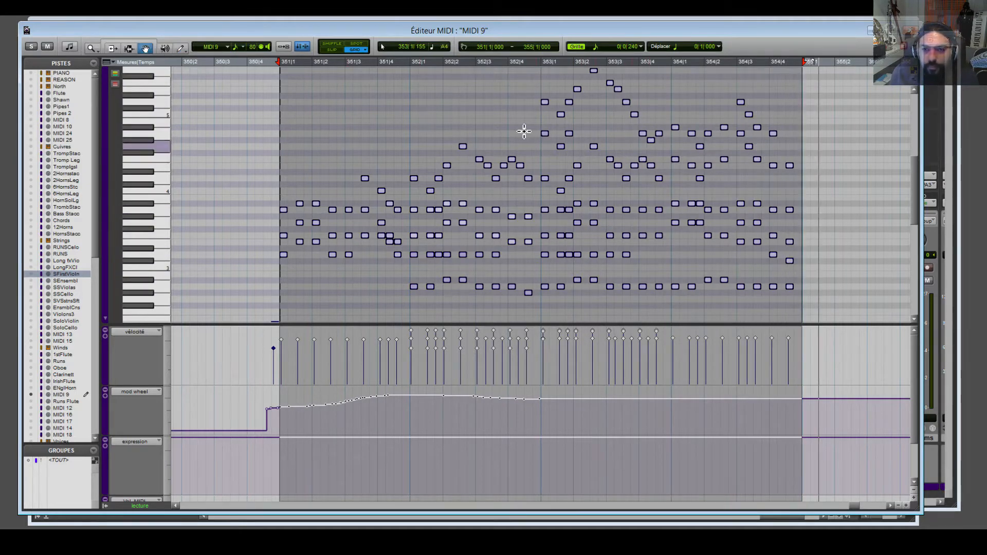
pyautogui.click(524, 132)
pyautogui.moveTo(262, 138); pyautogui.dragTo(425, 70)
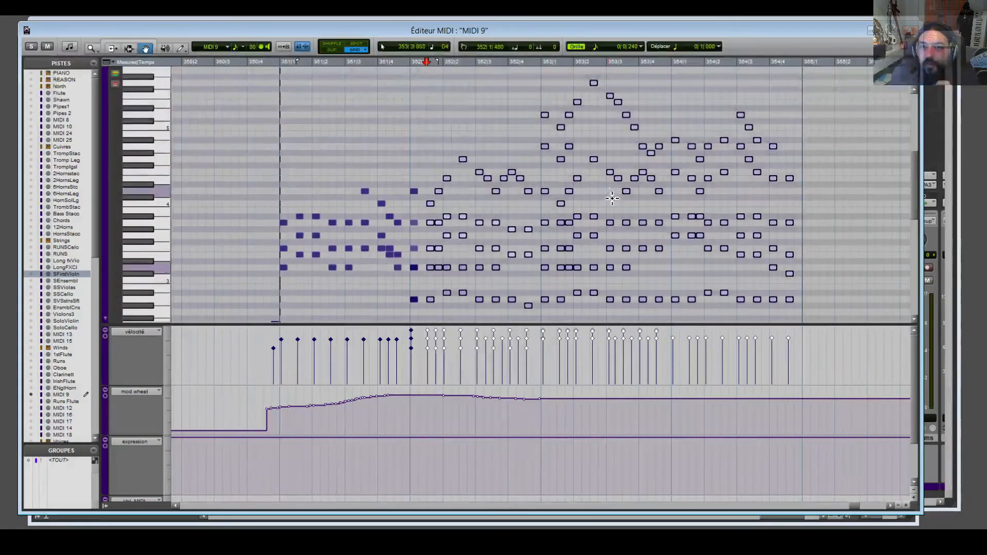
pyautogui.click(437, 96)
pyautogui.scroll(-2, 443, 124)
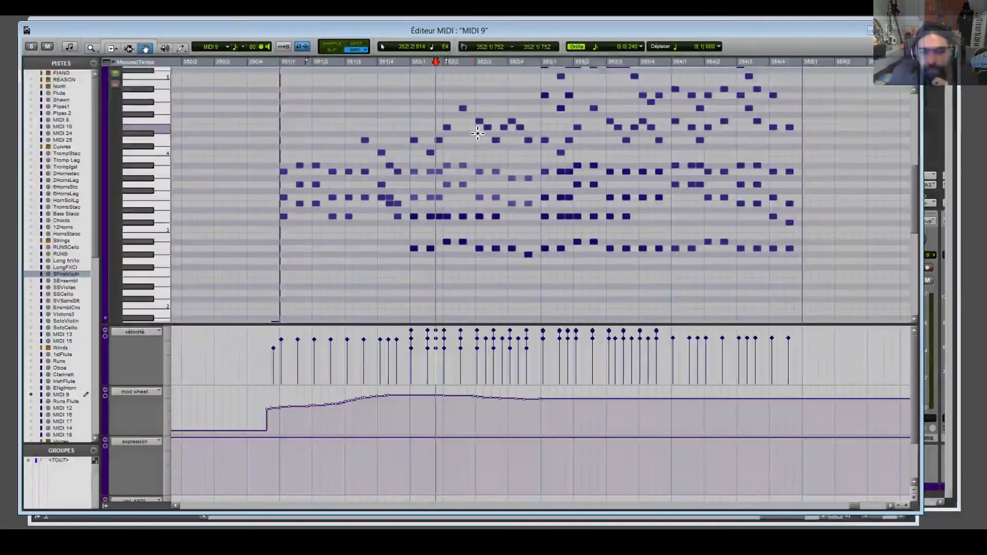
pyautogui.scroll(2, 522, 232)
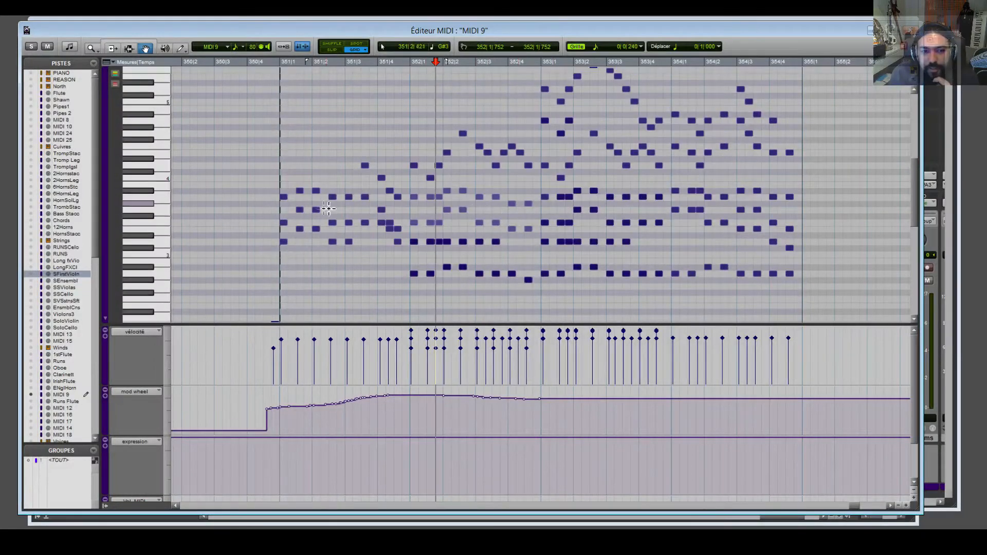
pyautogui.click(266, 71)
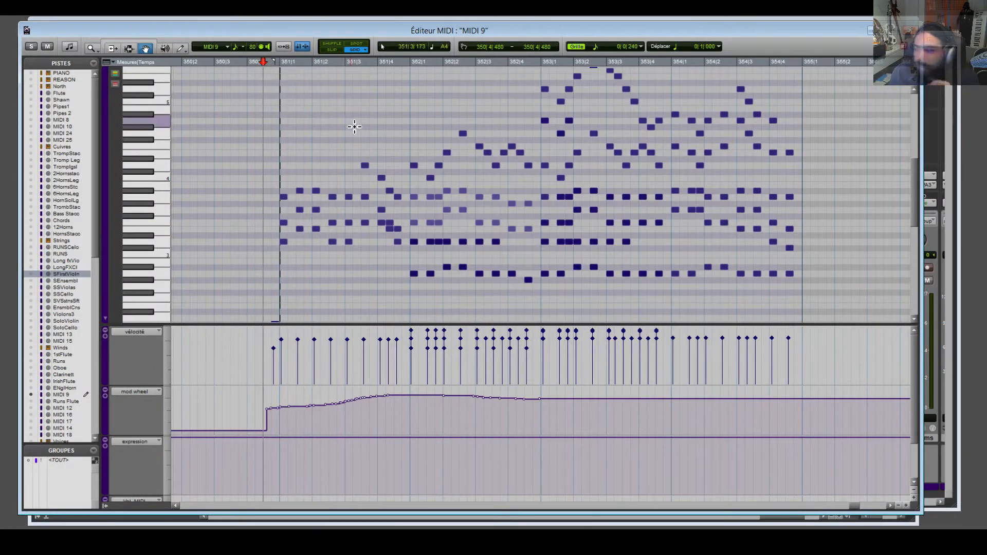
pyautogui.scroll(-7, 353, 129)
pyautogui.scroll(4, 322, 128)
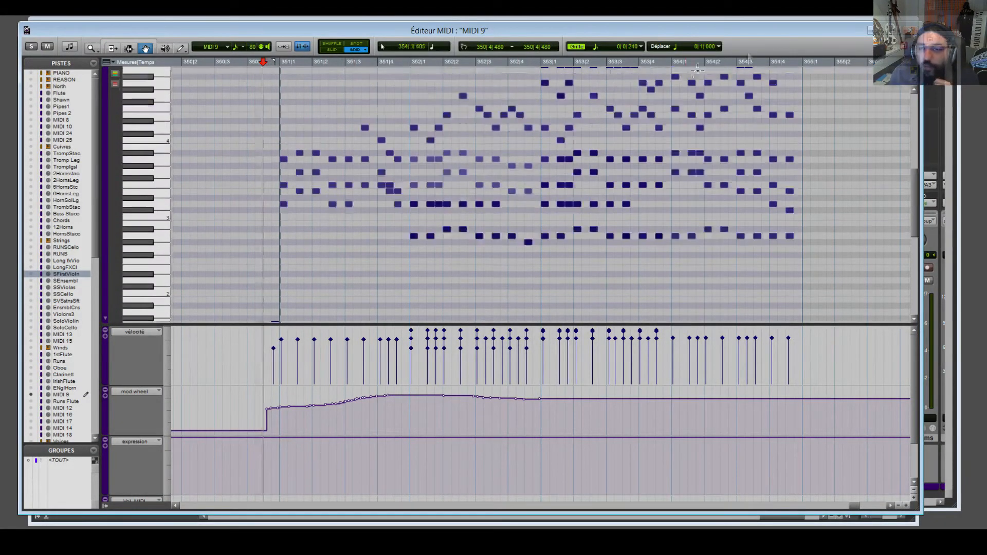
pyautogui.click(910, 30)
pyautogui.click(452, 391)
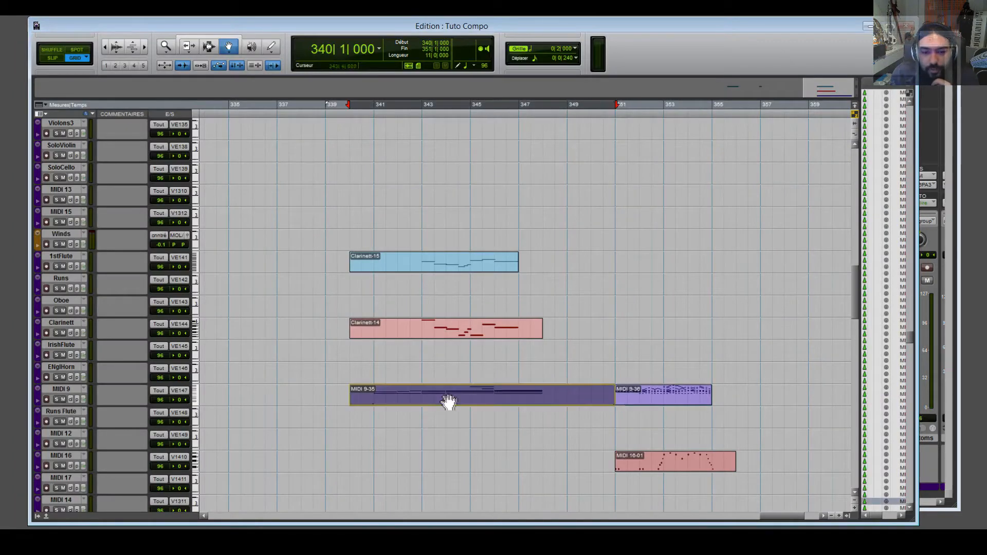
# Open the MIDI 9-36 clip in the MIDI Editor.
pyautogui.click(657, 403)
pyautogui.click(460, 404)
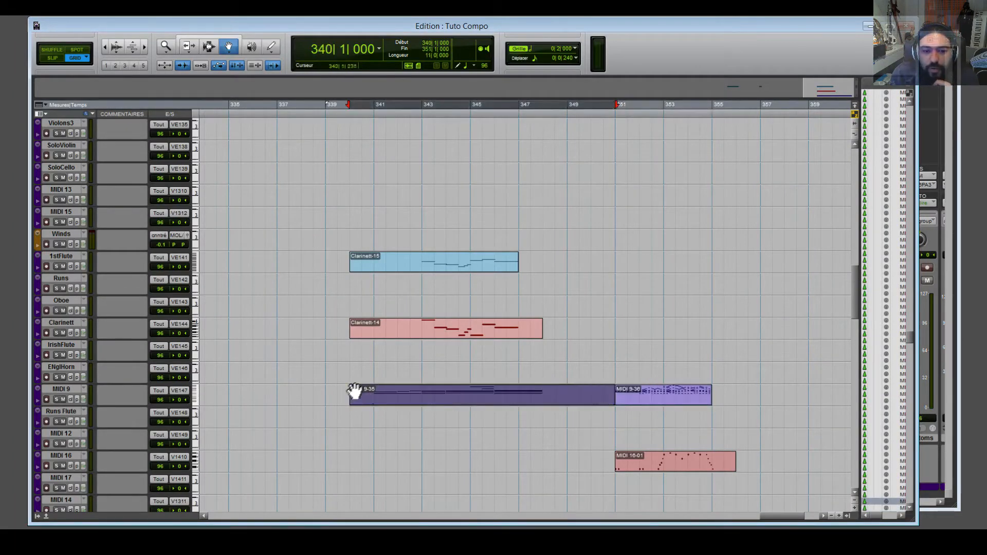
pyautogui.click(641, 401)
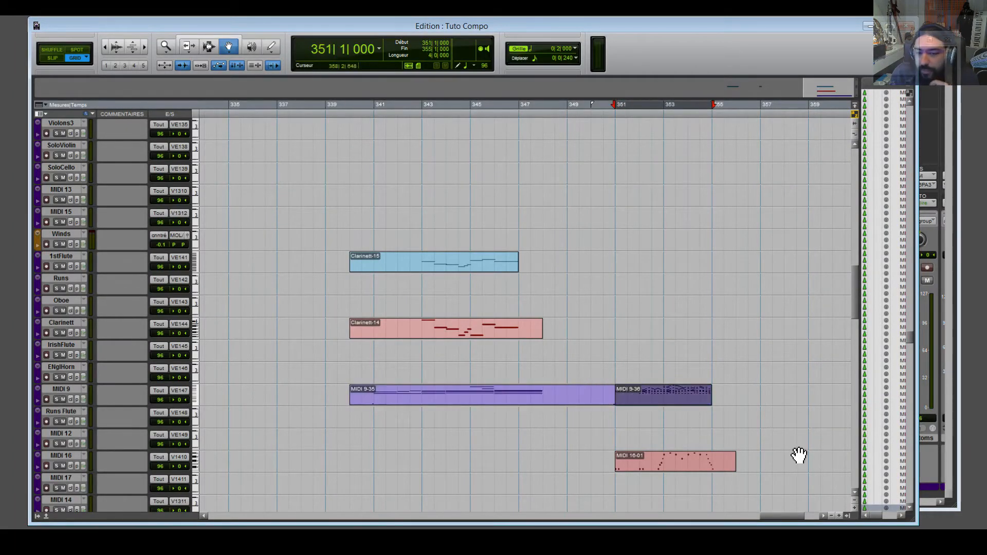
pyautogui.doubleClick(648, 397)
# Select the low C-1 keyswitch note at 350|4 and bring up the Kontakt window.
pyautogui.scroll(-8, 280, 165)
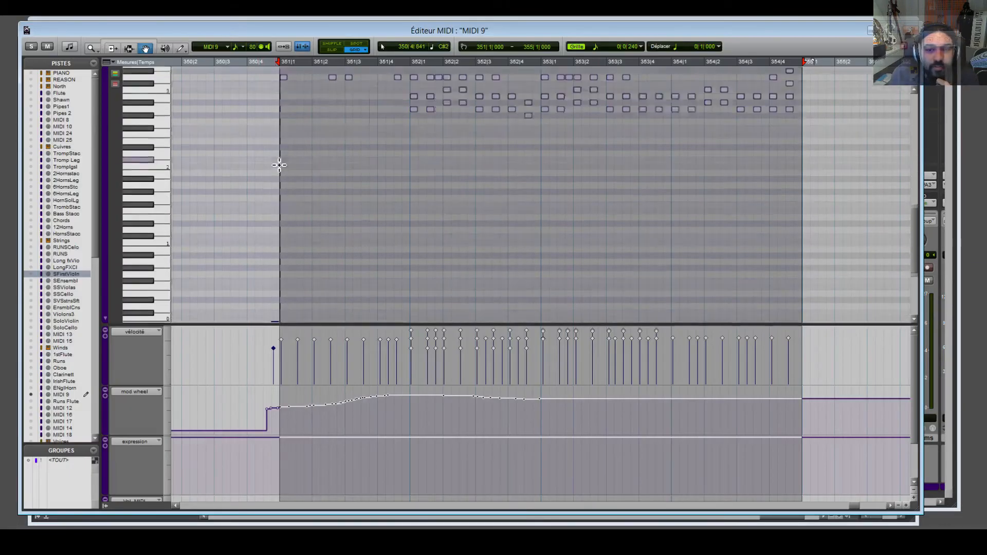
pyautogui.click(275, 281)
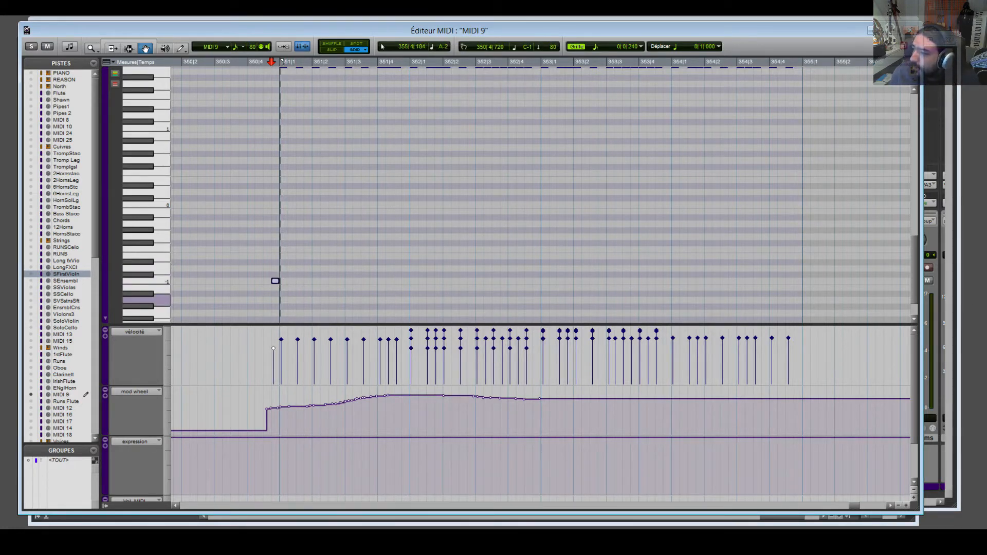
pyautogui.hotkey('alt', 'Tab')
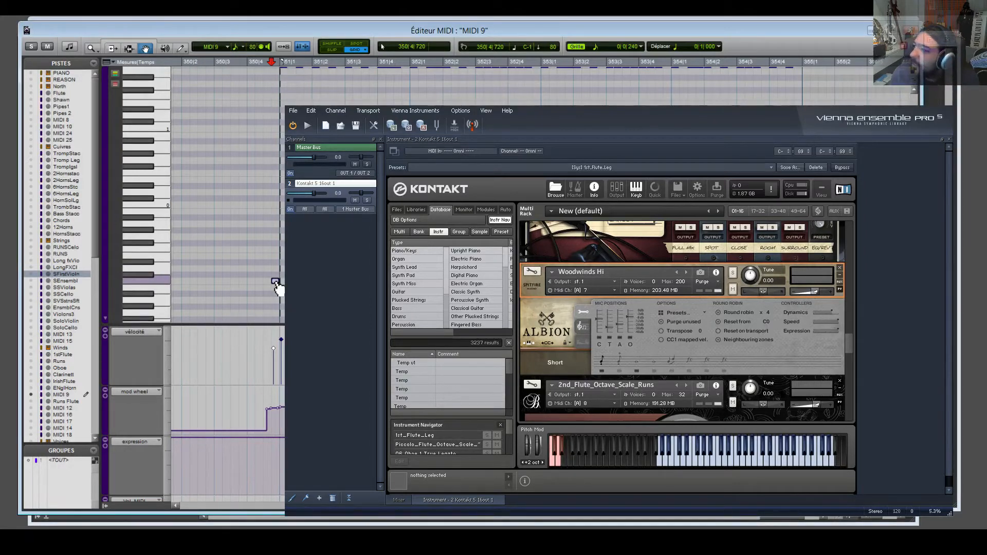
# Raise the MIDI 9 keyswitch note from C-1 to D-1, audition it, and close the editor.
pyautogui.moveTo(276, 281)
pyautogui.mouseDown()
pyautogui.moveTo(267, 264)
pyautogui.moveTo(276, 274)
pyautogui.moveTo(267, 280)
pyautogui.mouseUp()
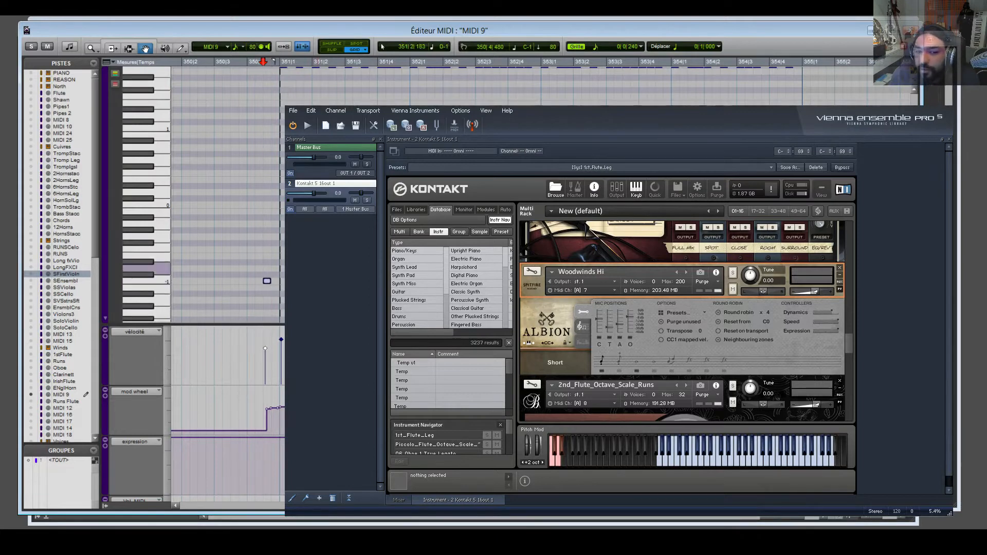
pyautogui.hscroll(-8, 267, 280)
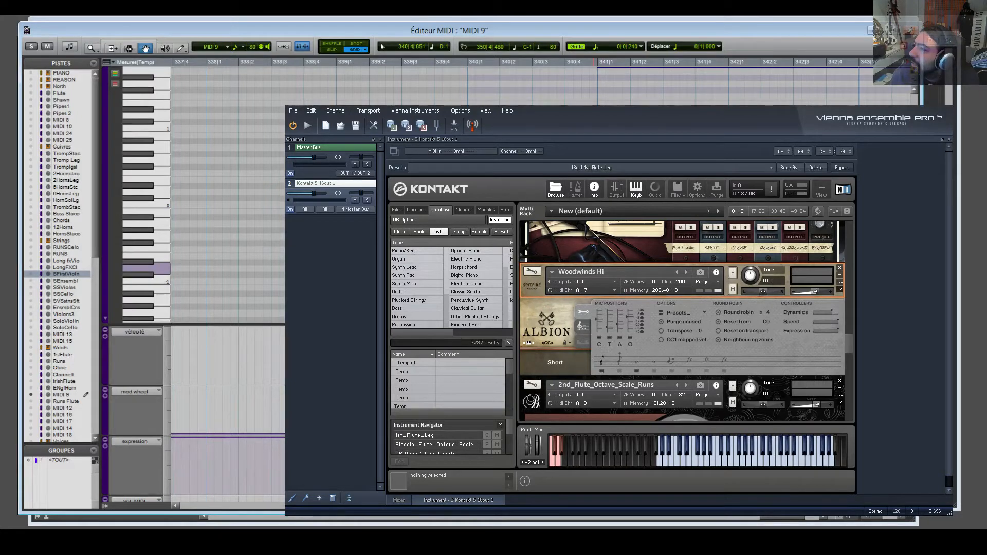
pyautogui.press('space')
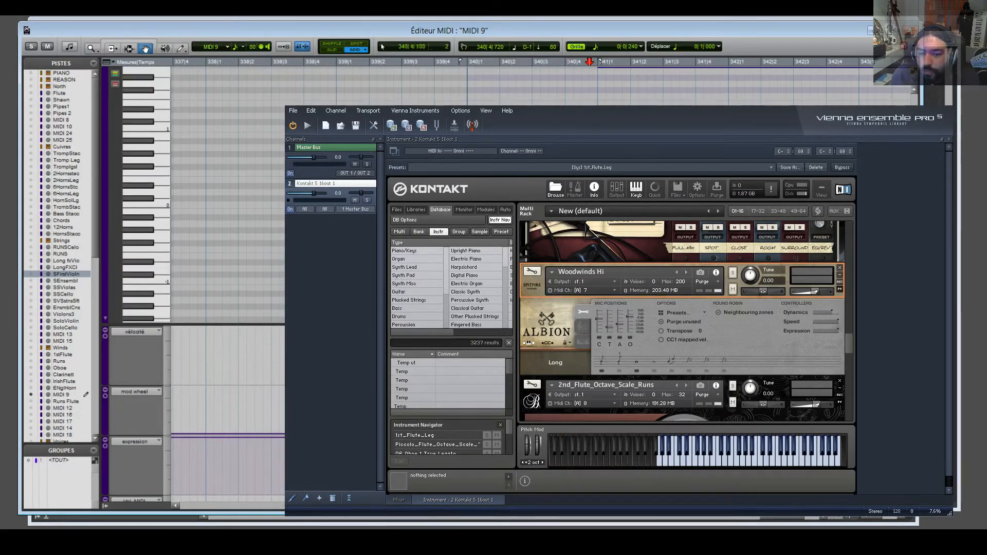
pyautogui.hscroll(9, 228, 281)
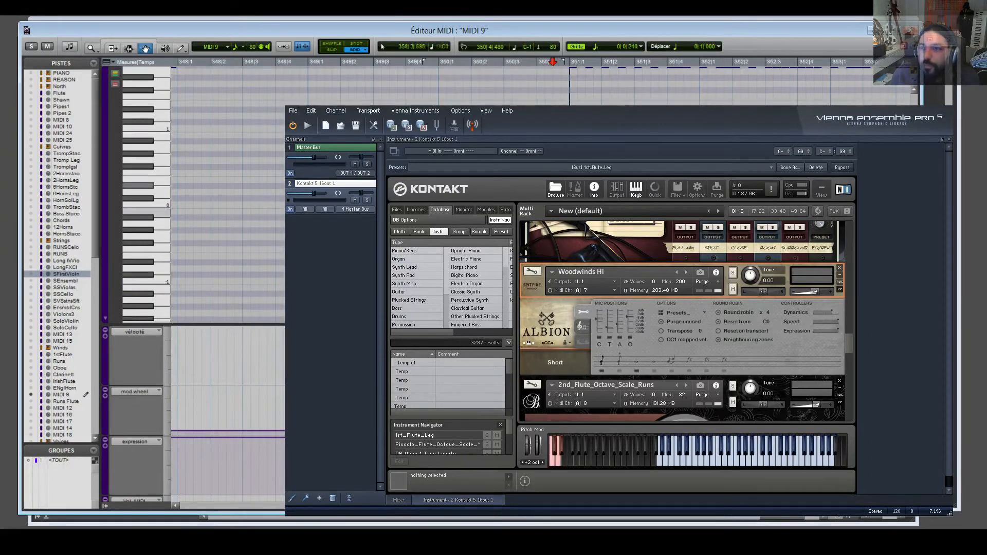
pyautogui.click(912, 31)
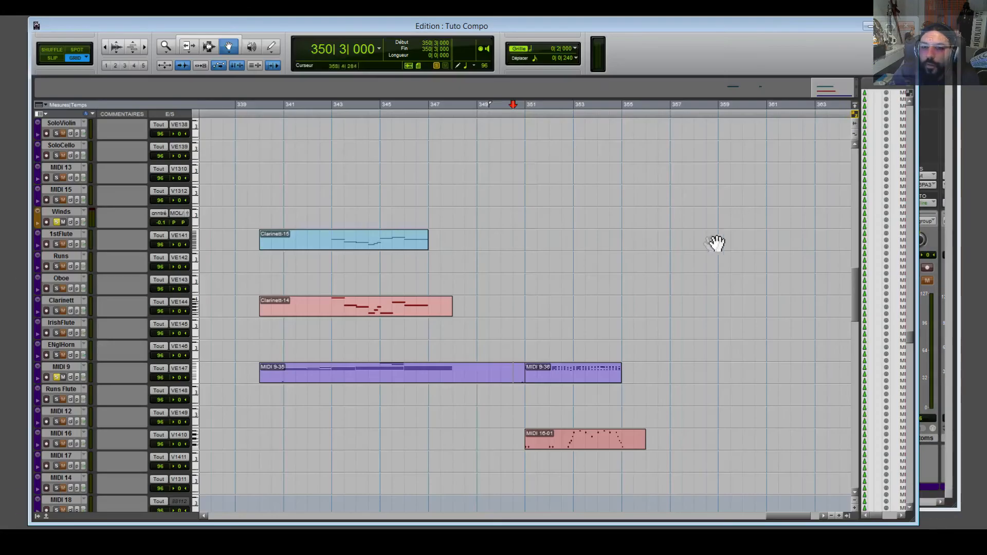
# Open the MIDI 9-36 clip in the MIDI Editor.
pyautogui.scroll(-3, 665, 340)
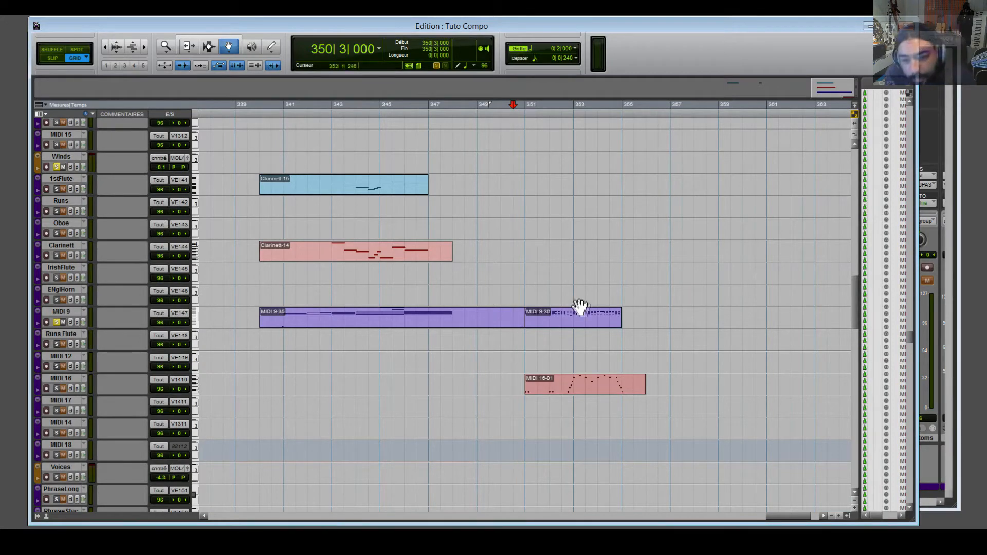
pyautogui.click(580, 323)
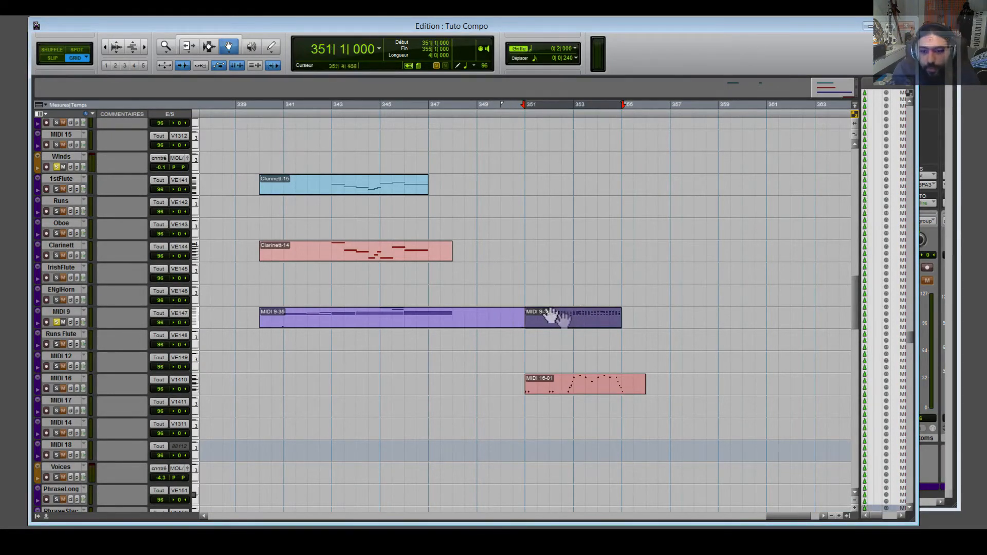
pyautogui.doubleClick(568, 327)
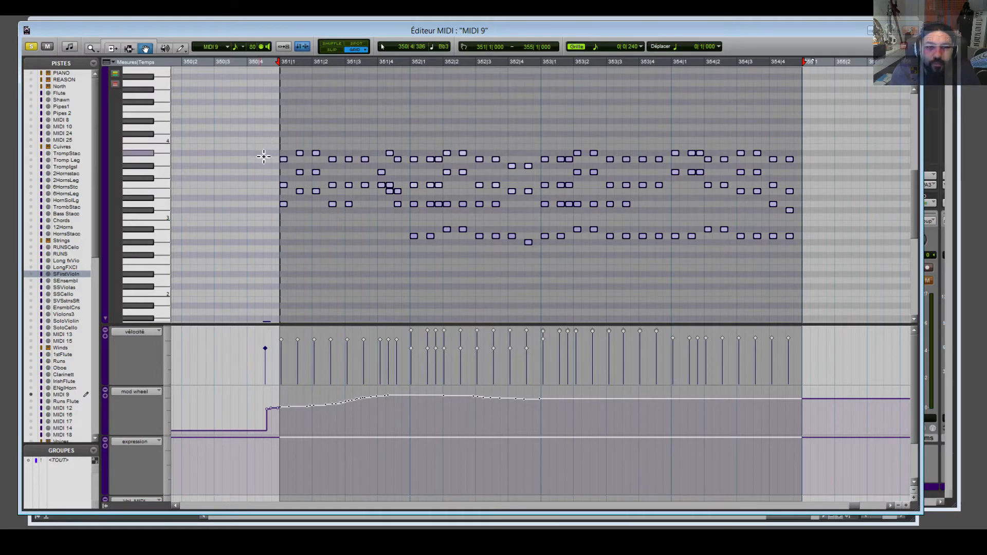
# Clear the note selection, audition pitch B4, and set the edit point just before bar 351.
pyautogui.moveTo(807, 278)
pyautogui.mouseDown()
pyautogui.moveTo(787, 230)
pyautogui.moveTo(788, 159)
pyautogui.moveTo(775, 90)
pyautogui.mouseUp()
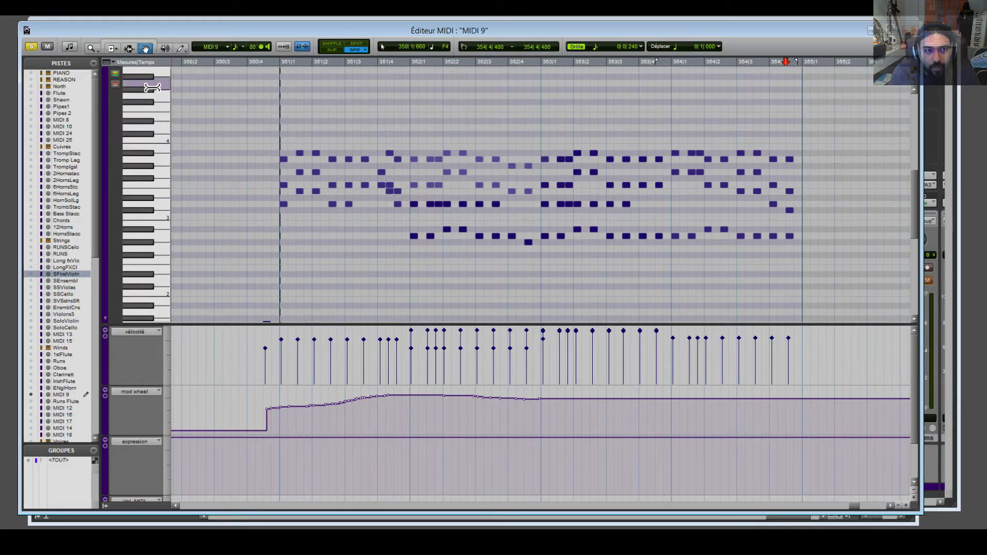
pyautogui.scroll(3, 150, 126)
pyautogui.click(151, 121)
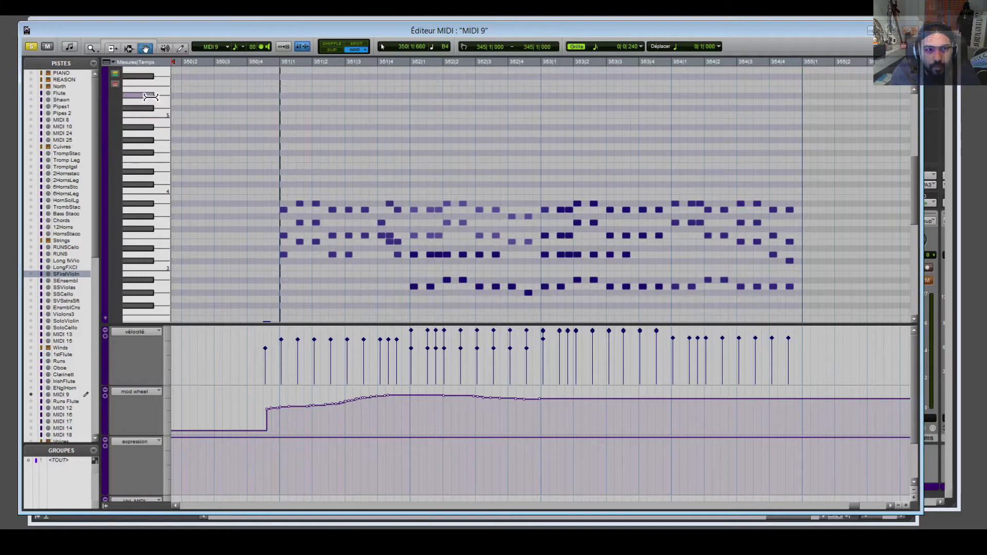
pyautogui.scroll(2, 152, 106)
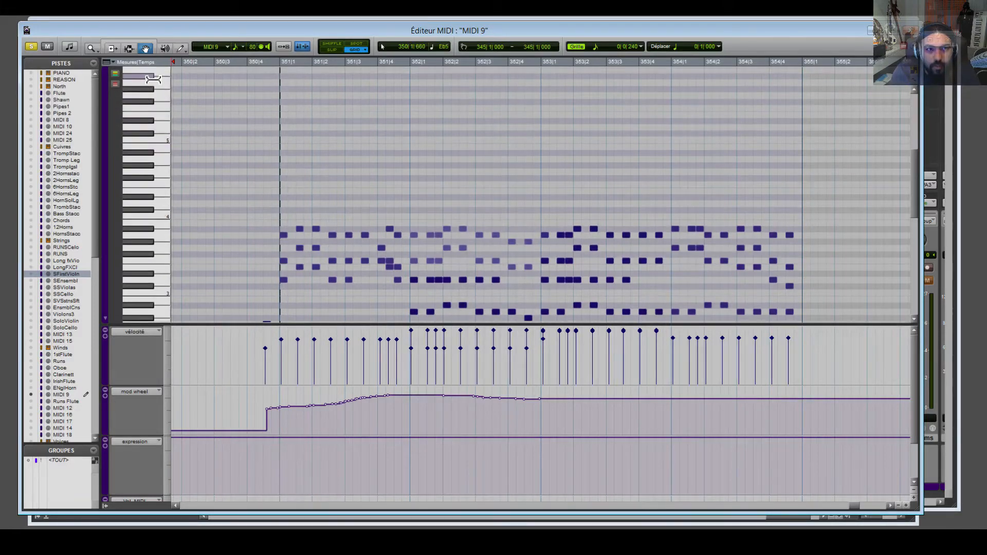
pyautogui.click(273, 67)
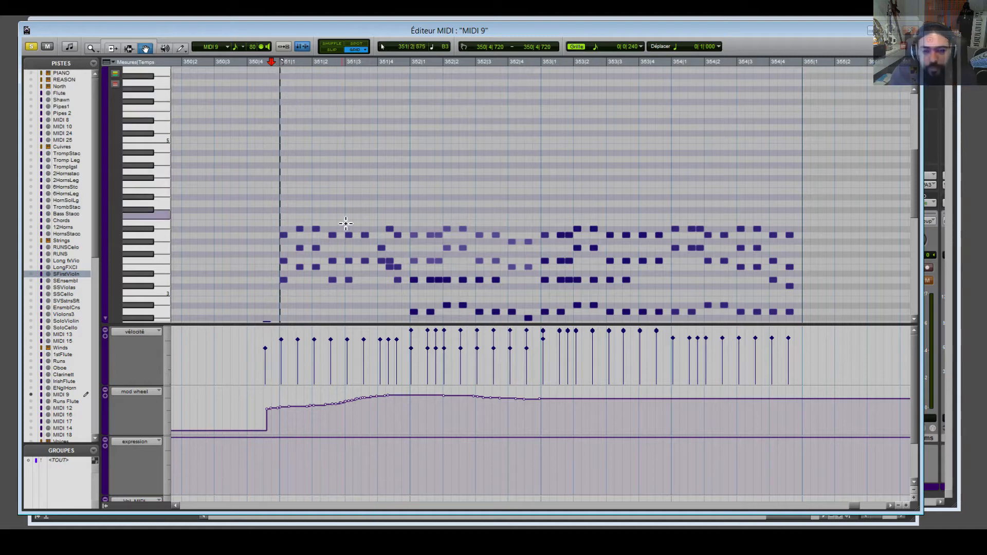
# Undo the deletion to restore the rising upper melody notes over bars 351–354.
pyautogui.scroll(-5, 350, 216)
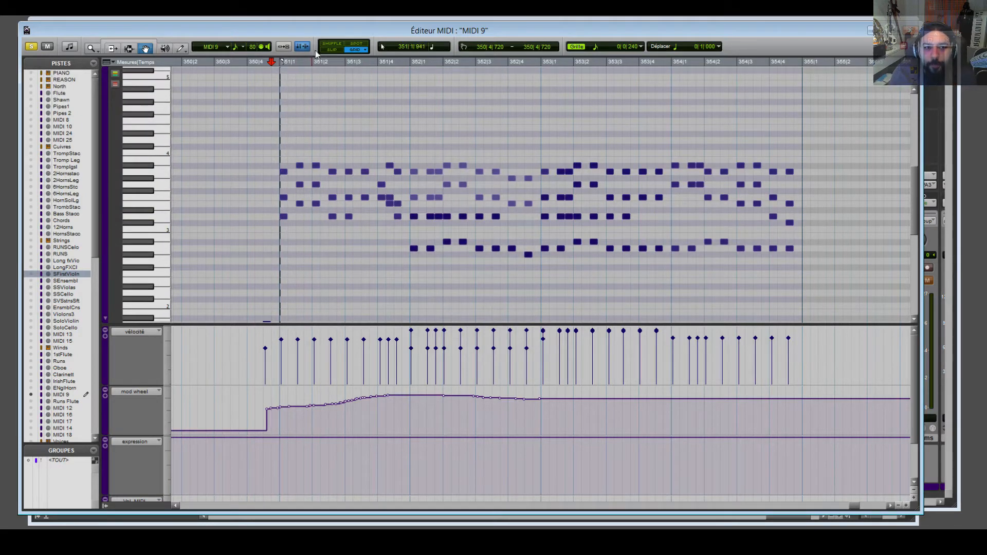
pyautogui.hotkey('ctrl', 'z')
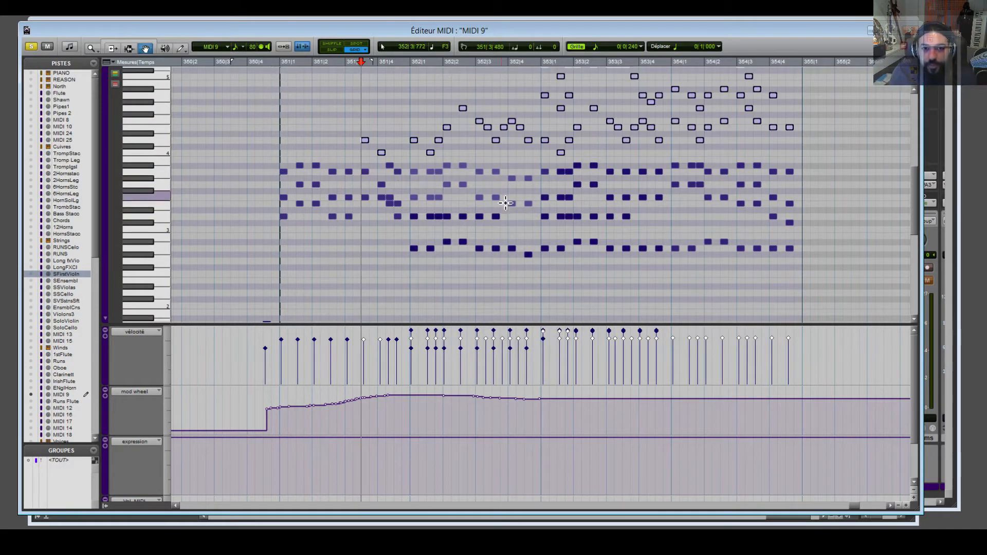
pyautogui.scroll(4, 574, 224)
pyautogui.click(406, 144)
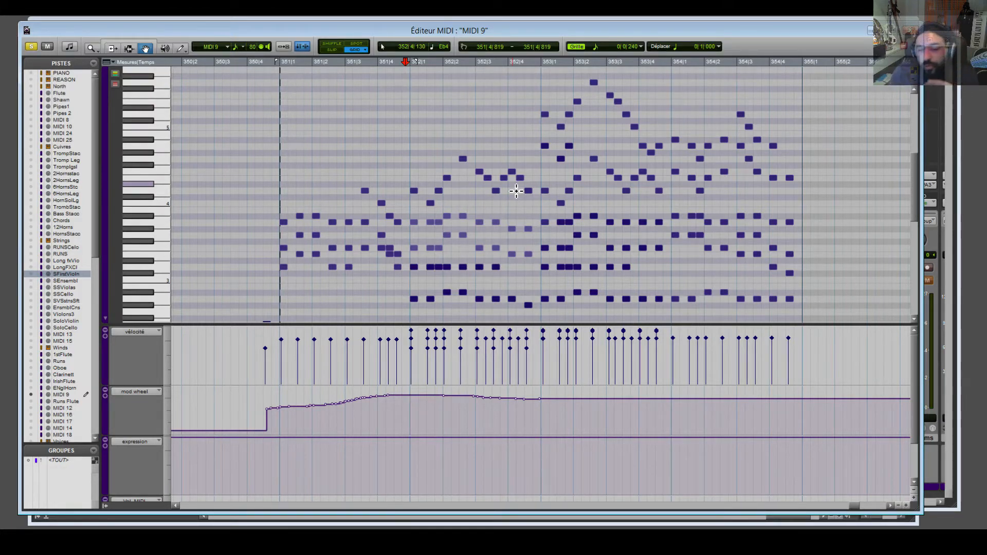
pyautogui.scroll(2, 592, 284)
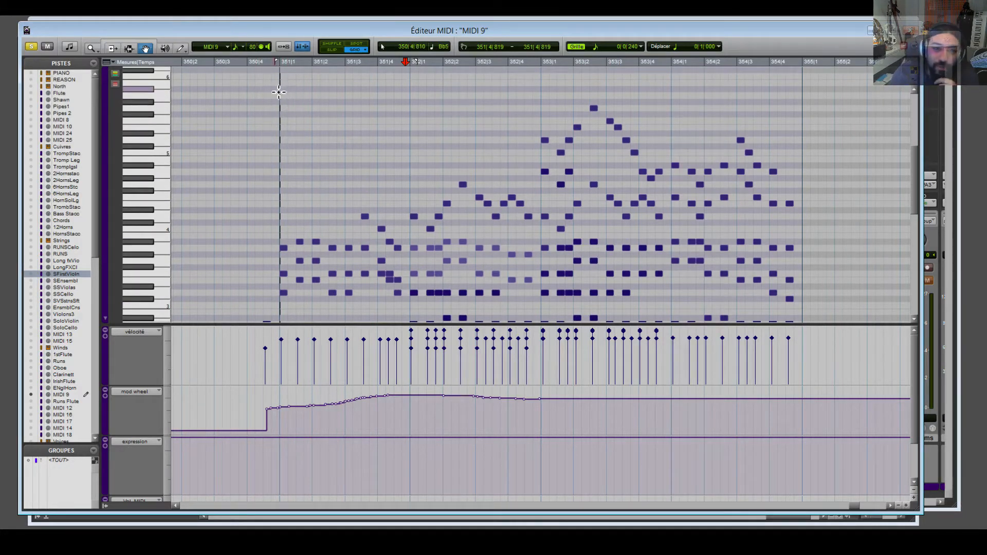
pyautogui.moveTo(271, 80); pyautogui.dragTo(835, 236)
pyautogui.press('Delete')
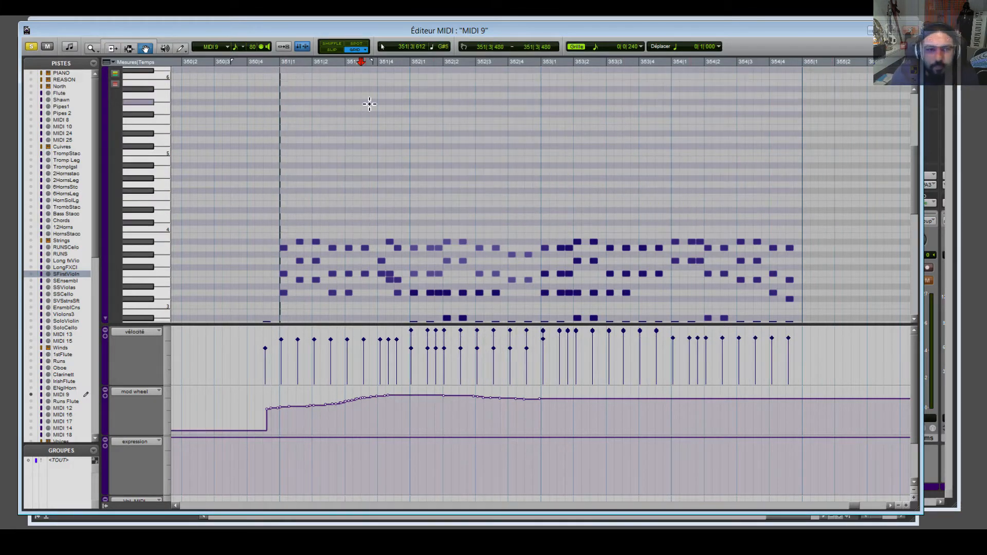
pyautogui.click(265, 63)
pyautogui.scroll(-3, 356, 209)
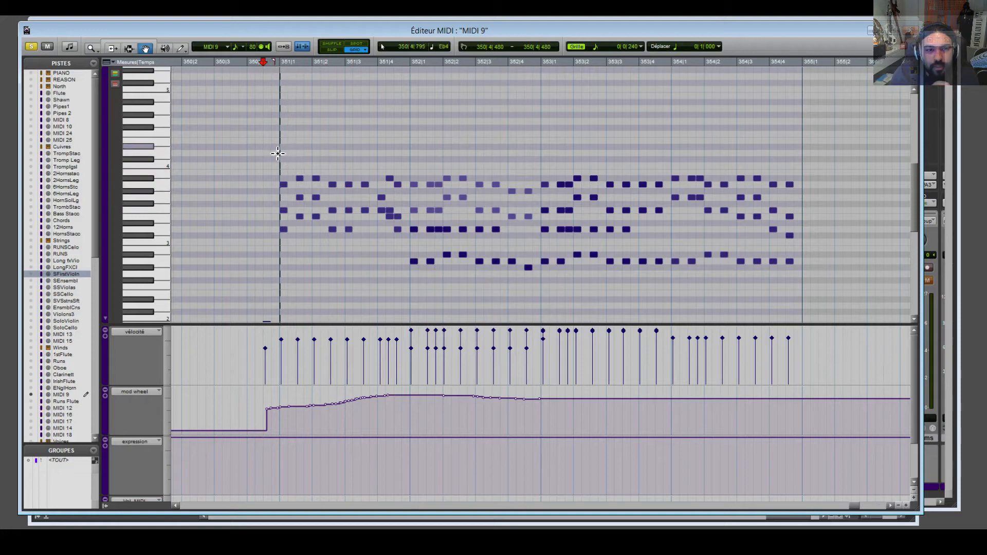
pyautogui.moveTo(408, 191); pyautogui.dragTo(411, 192)
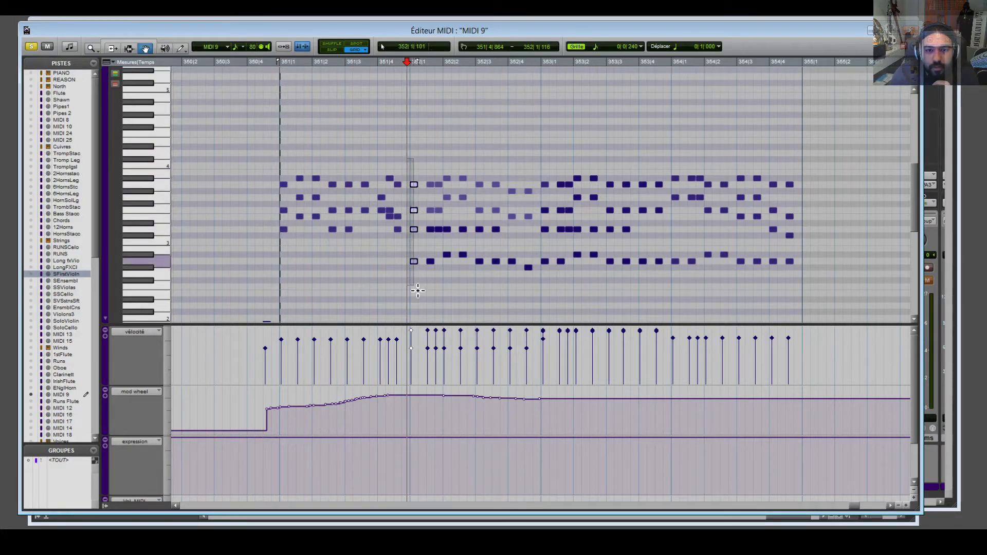
pyautogui.moveTo(547, 156); pyautogui.dragTo(549, 289)
pyautogui.moveTo(677, 154); pyautogui.dragTo(674, 283)
pyautogui.moveTo(611, 154); pyautogui.dragTo(612, 282)
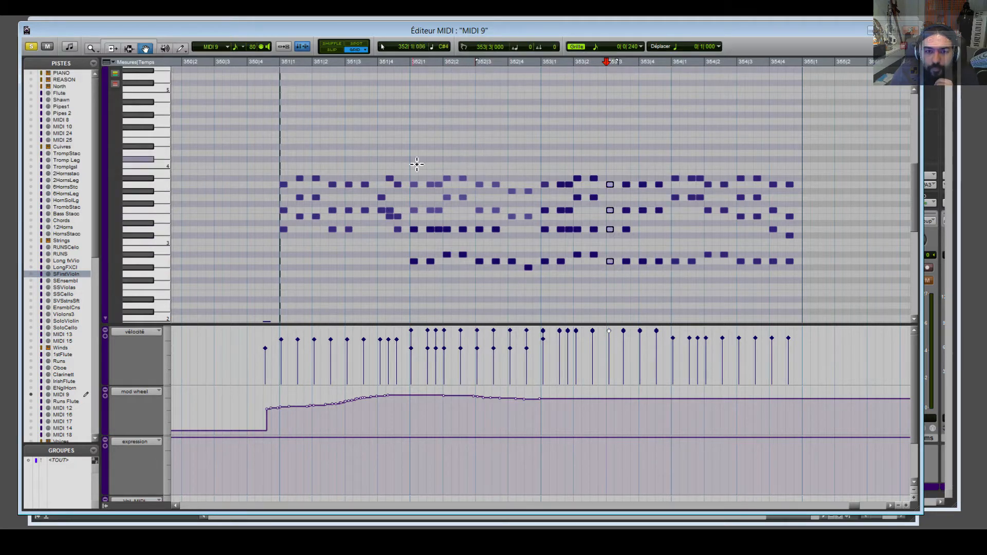
pyautogui.moveTo(352, 163); pyautogui.dragTo(346, 226)
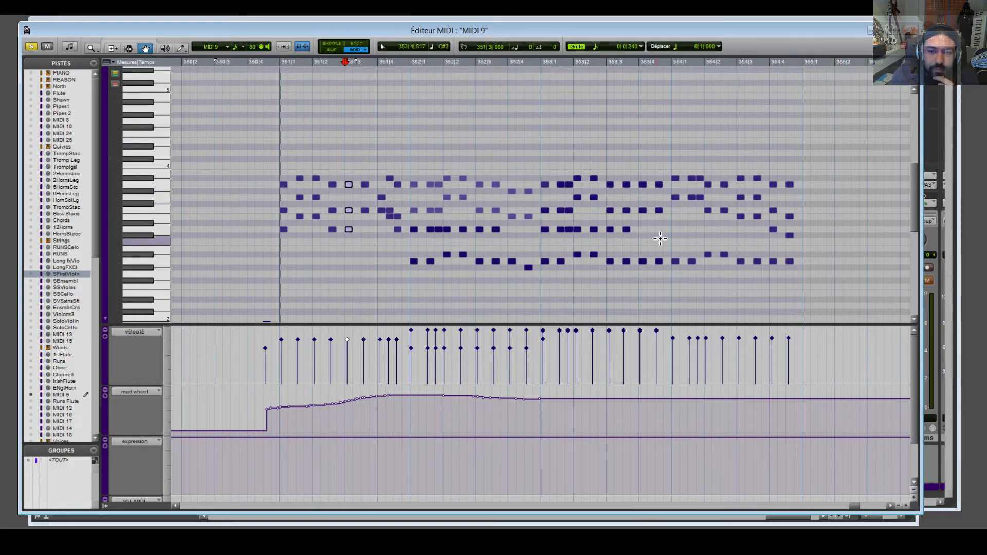
pyautogui.click(267, 67)
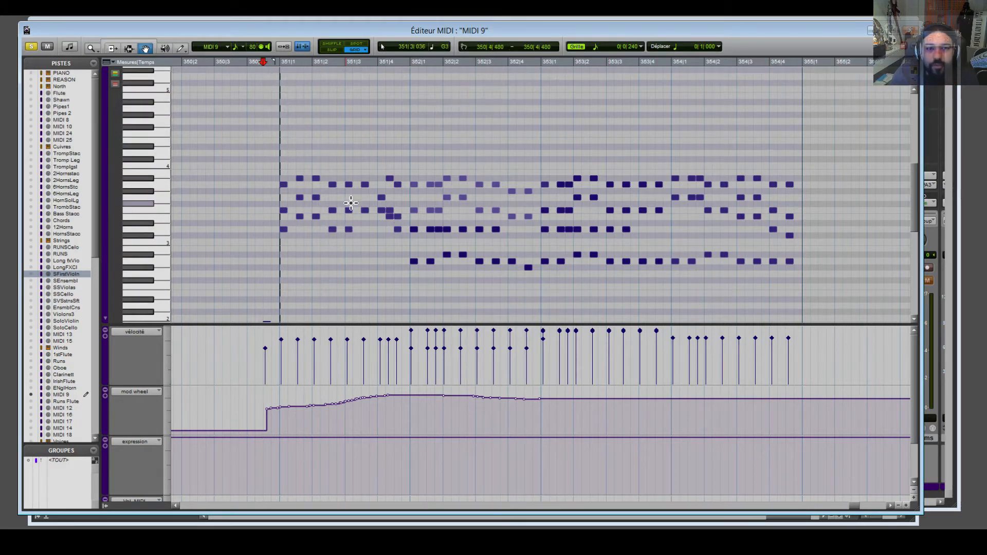
pyautogui.press('space')
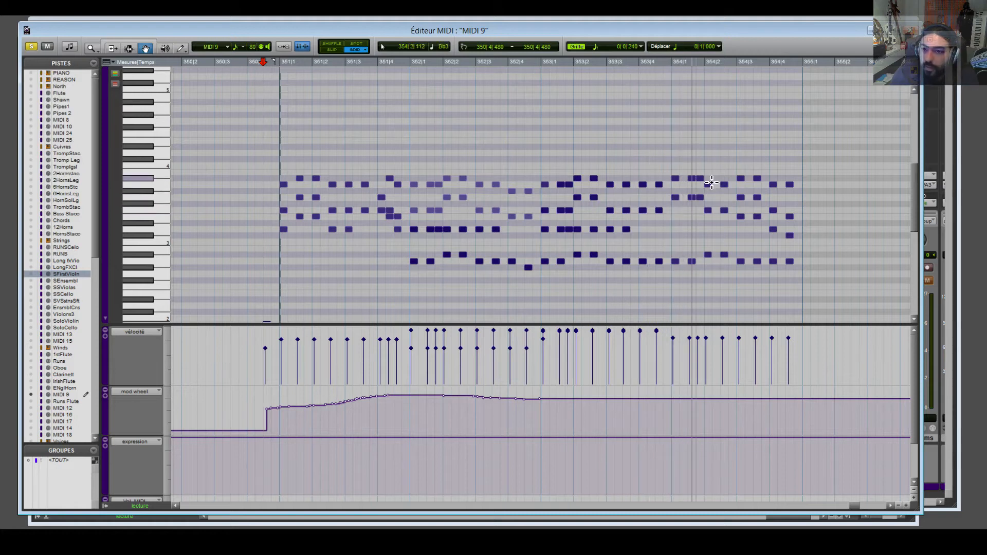
pyautogui.press('space')
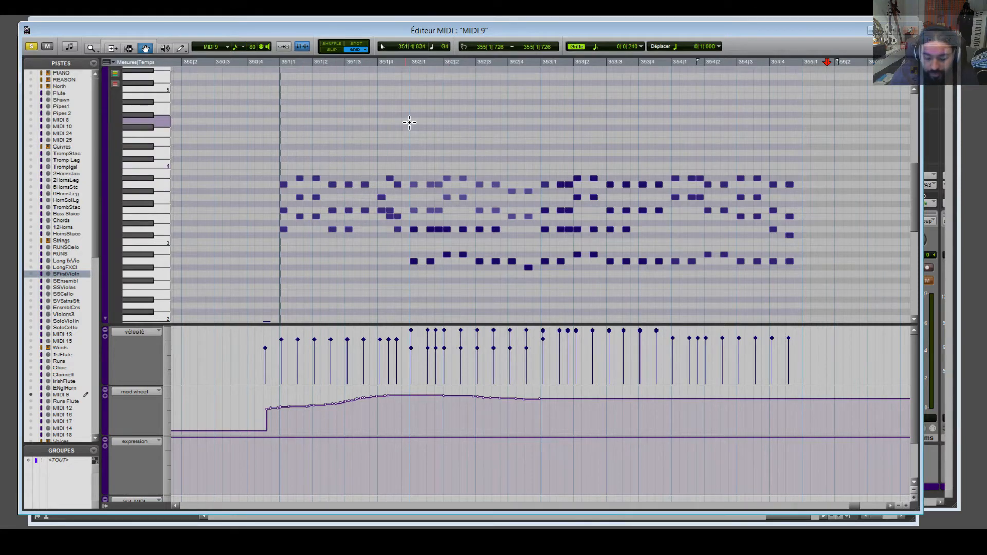
pyautogui.hotkey('ctrl', 'z')
# Delete the lower chord notes and play the melody alone from near 351|3.
pyautogui.scroll(3, 471, 149)
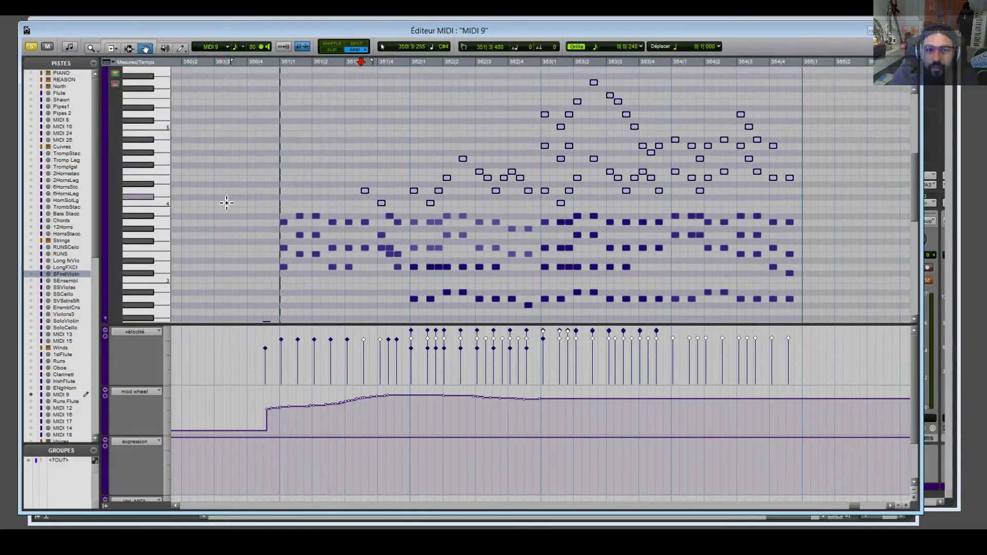
pyautogui.moveTo(241, 215); pyautogui.dragTo(820, 325)
pyautogui.press('Delete')
pyautogui.click(354, 66)
pyautogui.press('space')
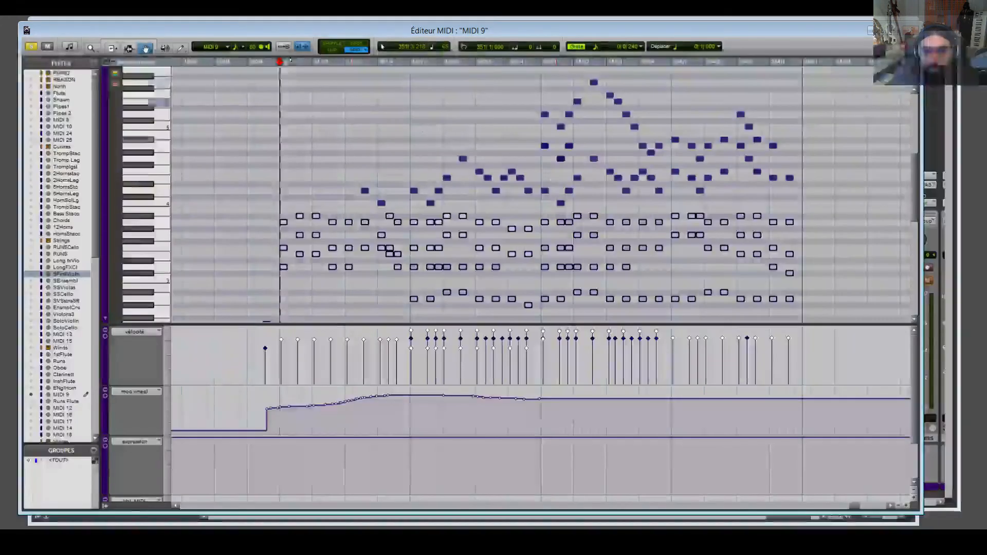
# Replay the passage from bar 351, then close the MIDI 9 editor.
pyautogui.press('space')
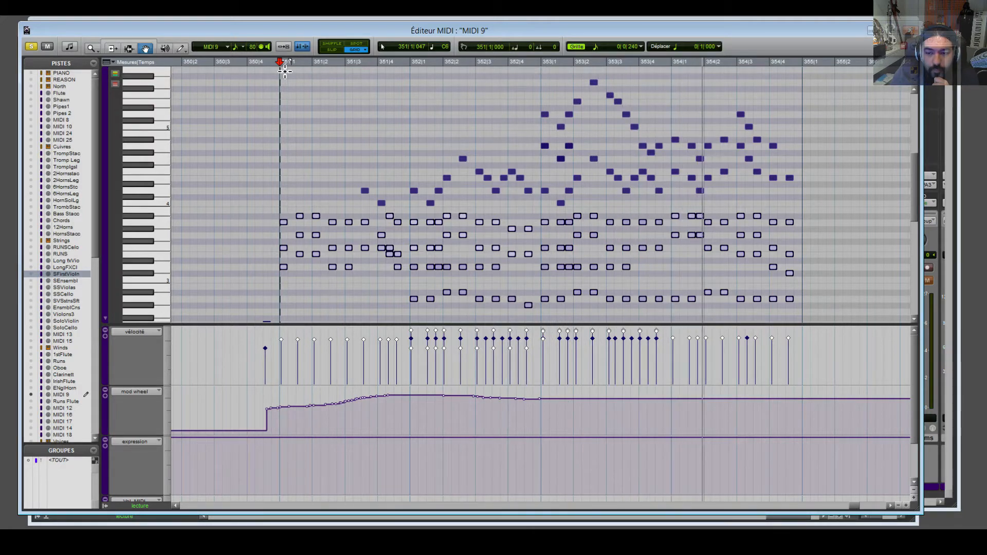
pyautogui.press('space')
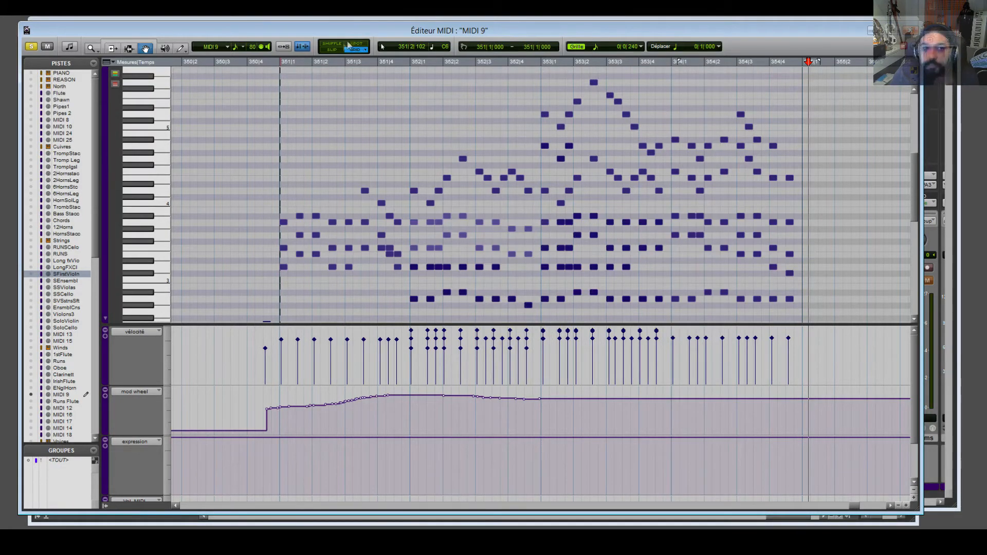
pyautogui.press('space')
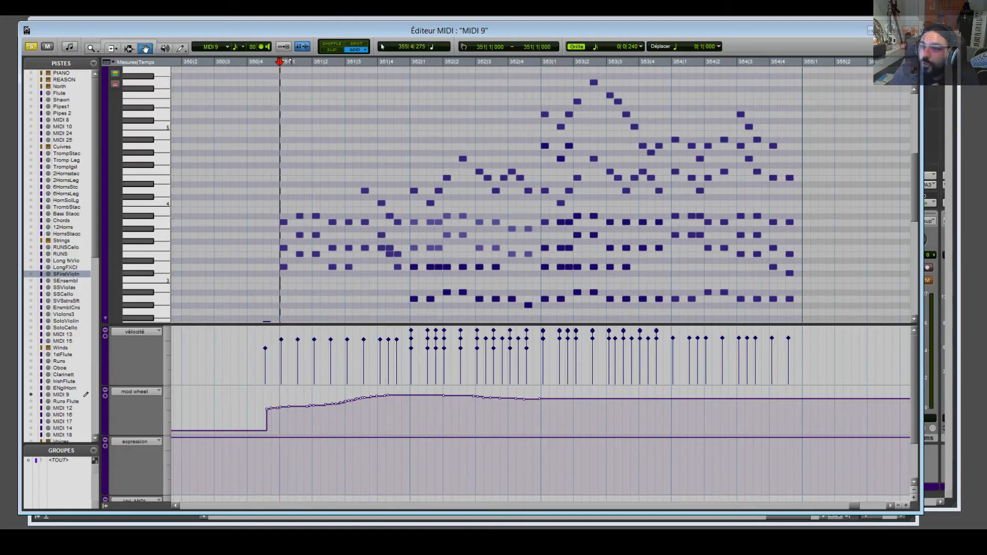
pyautogui.click(911, 30)
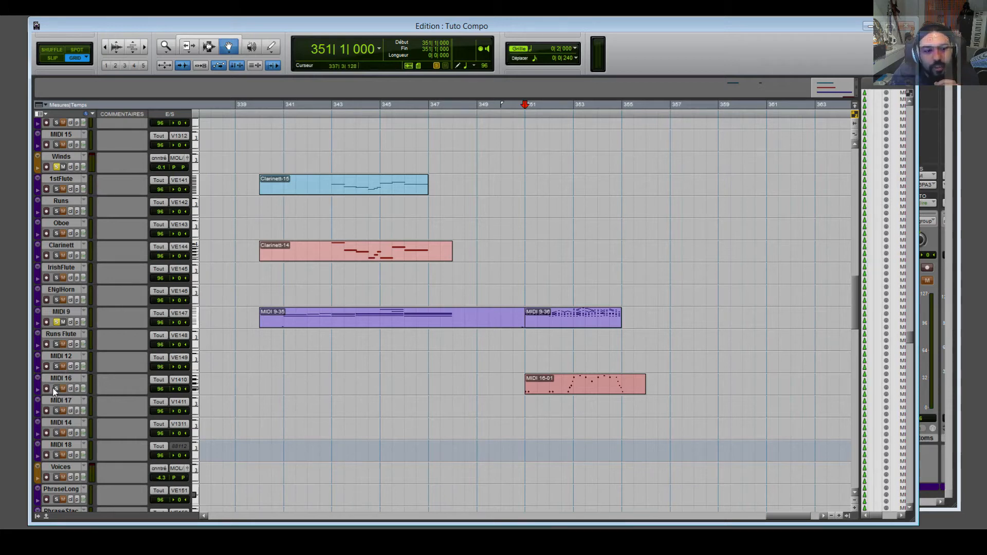
# Play the passage from 350|3, then open the MIDI 16-01 clip in the MIDI Editor.
pyautogui.click(575, 384)
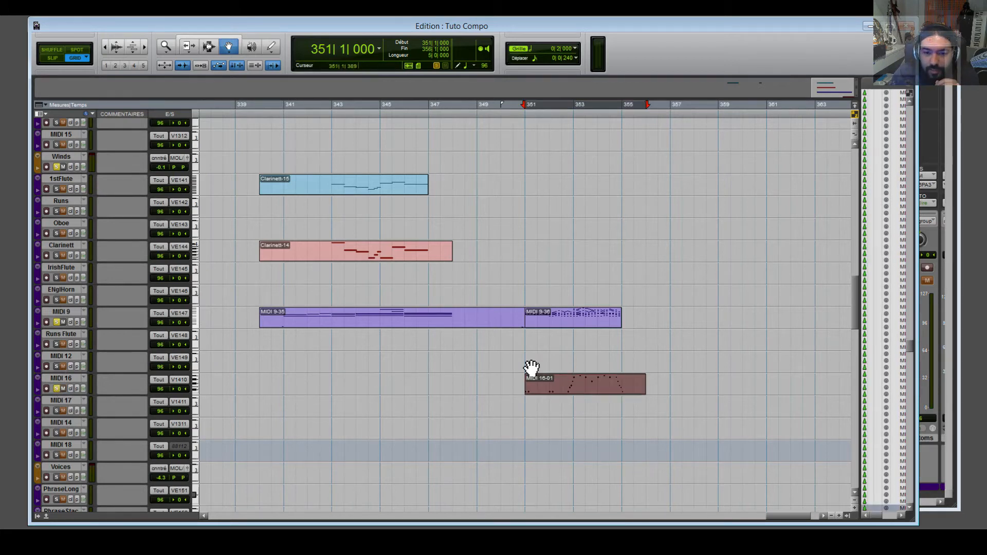
pyautogui.click(519, 113)
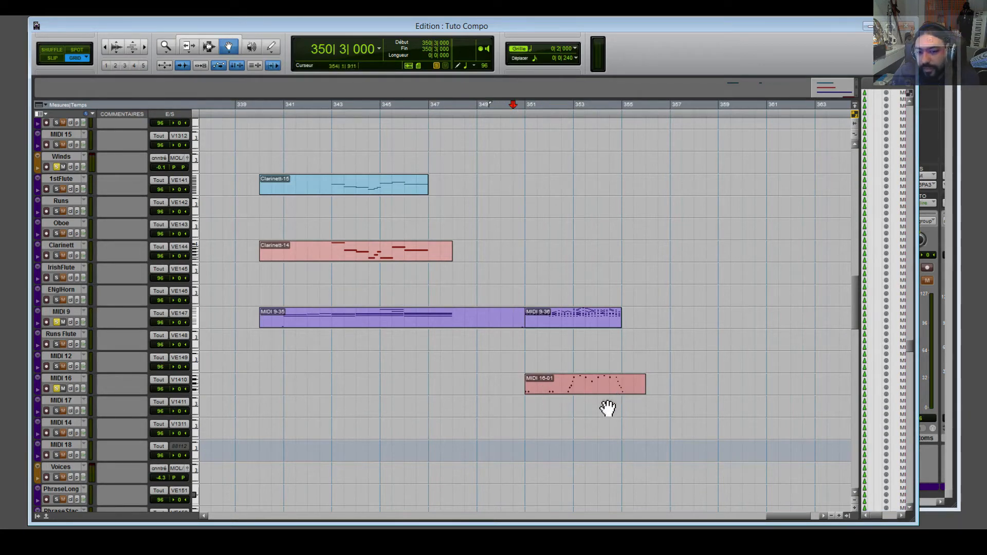
pyautogui.press('space')
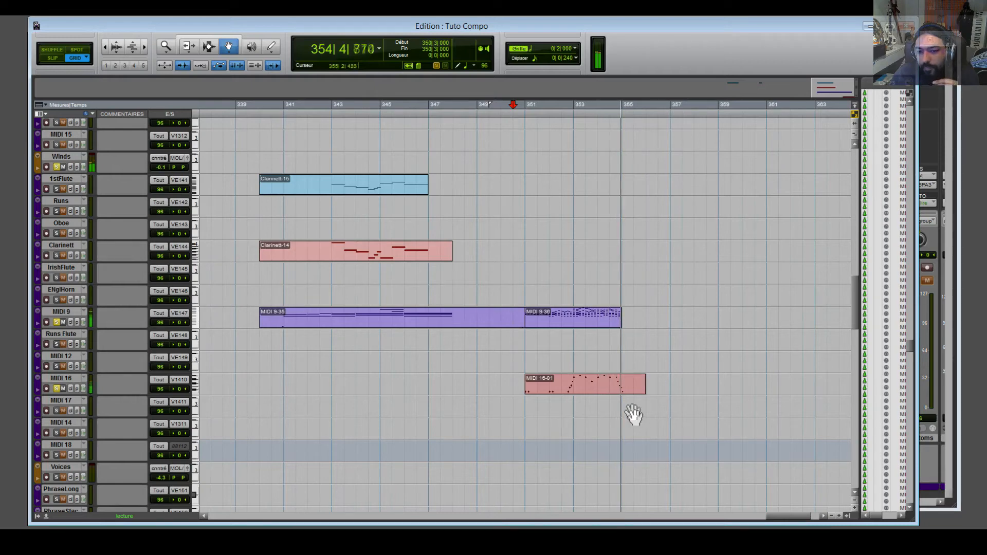
pyautogui.doubleClick(619, 390)
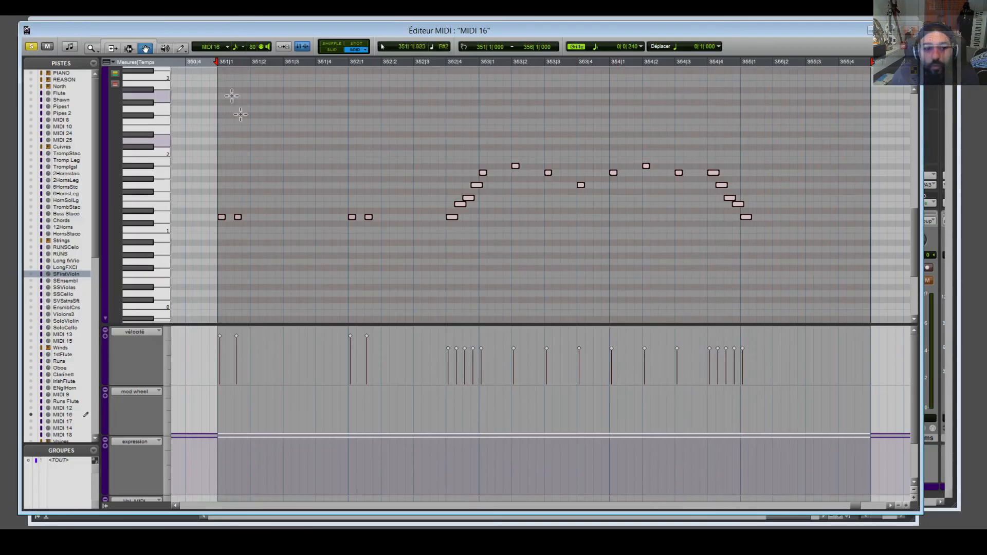
# Inspect the MIDI 16 notes by selecting them group by group, including the five rising notes.
pyautogui.click(210, 206)
pyautogui.moveTo(213, 206); pyautogui.dragTo(260, 238)
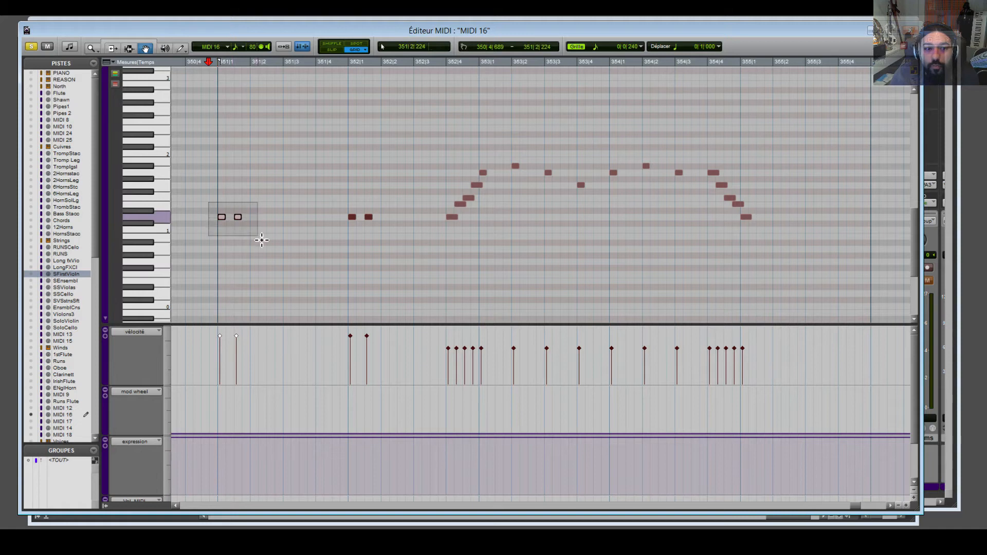
pyautogui.click(352, 217)
pyautogui.click(369, 217)
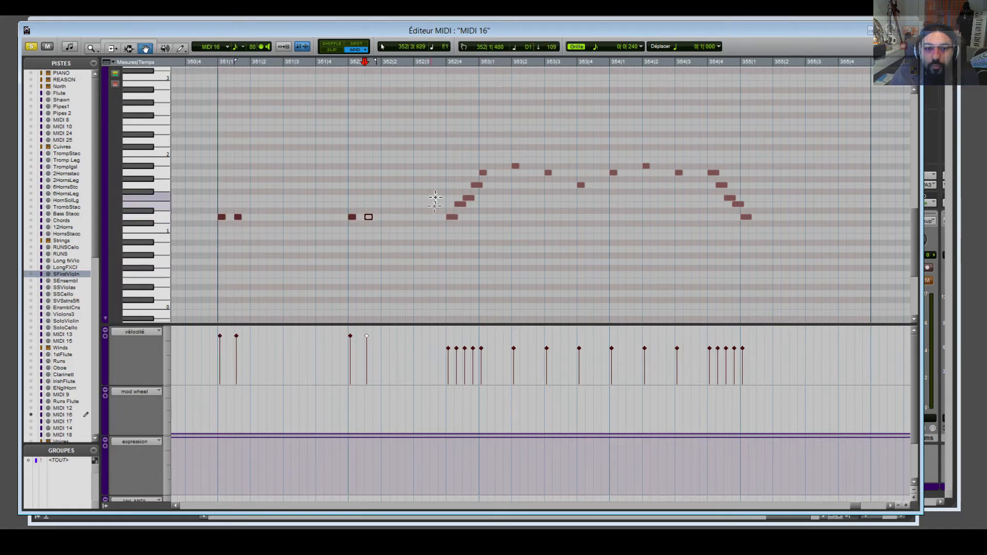
pyautogui.moveTo(421, 125); pyautogui.dragTo(486, 250)
pyautogui.moveTo(516, 141); pyautogui.dragTo(760, 245)
# Place the playhead near bar 355 and close the MIDI 16 editor.
pyautogui.click(790, 170)
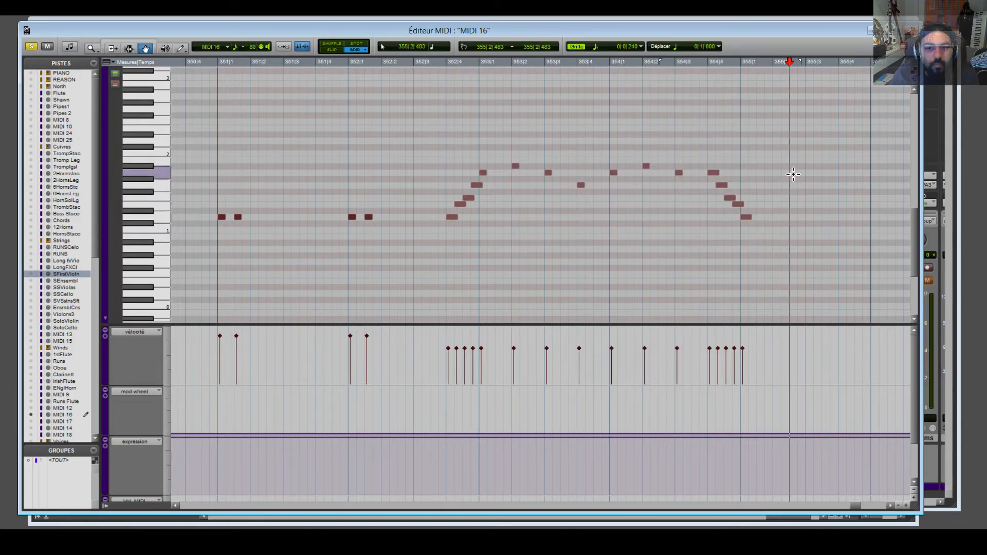
pyautogui.click(912, 31)
pyautogui.scroll(4, 698, 304)
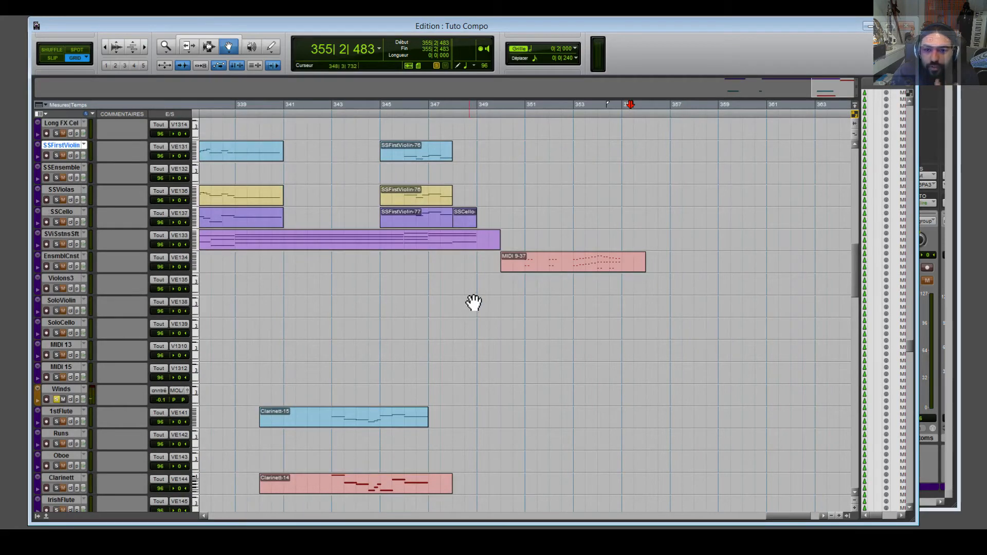
# Solo the EnsmblCnst track and play the passage from bar 351.
pyautogui.scroll(10, 474, 302)
pyautogui.scroll(-10, 471, 301)
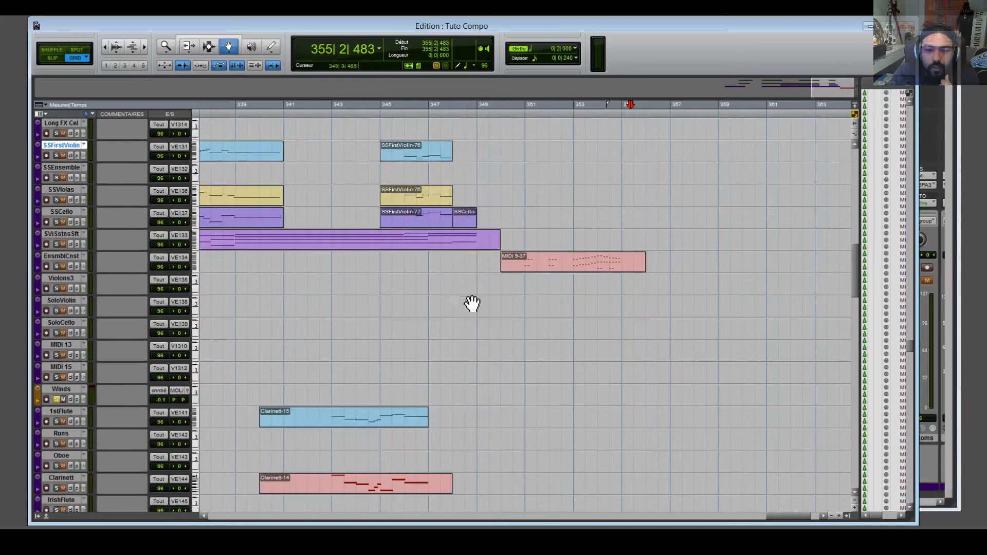
pyautogui.scroll(7, 330, 247)
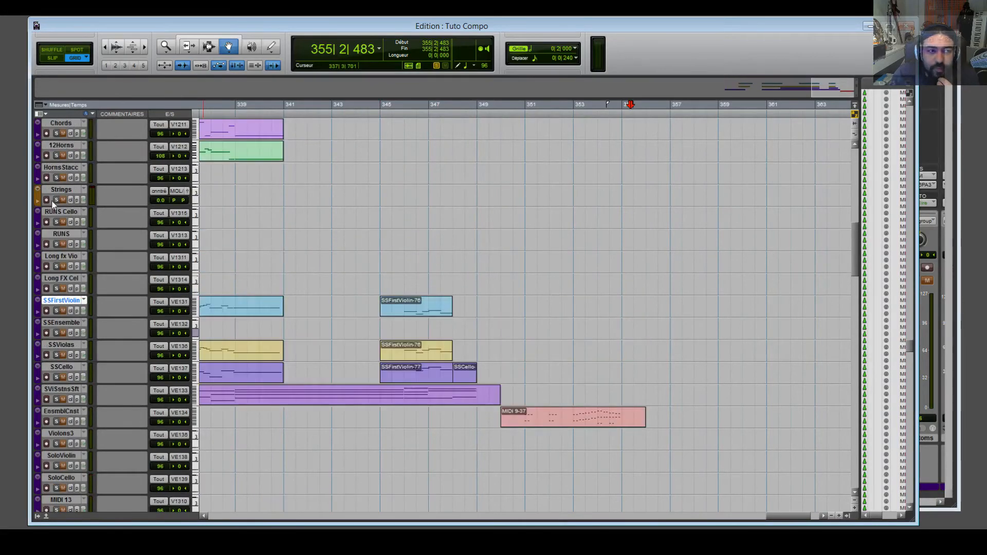
pyautogui.scroll(-4, 452, 315)
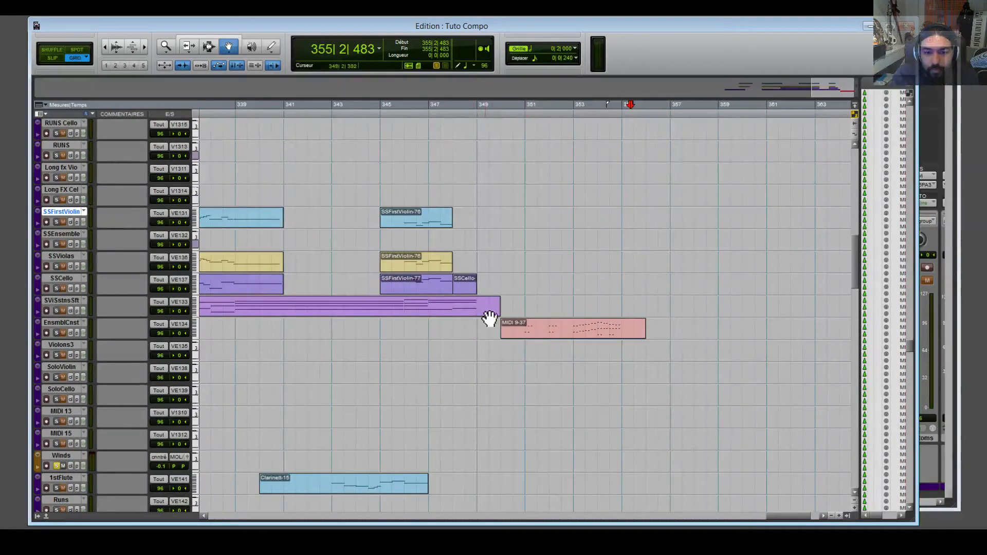
pyautogui.click(57, 333)
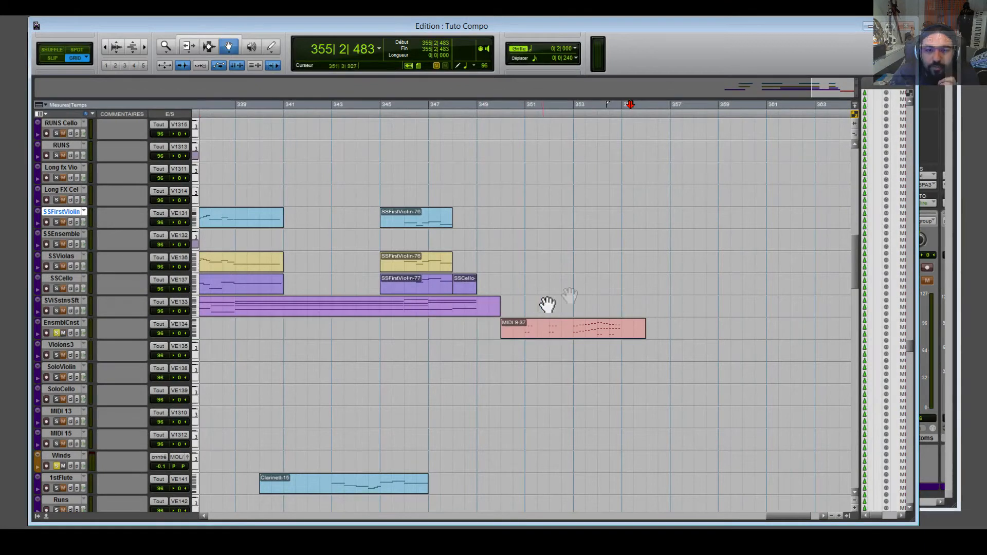
pyautogui.click(528, 120)
pyautogui.press('space')
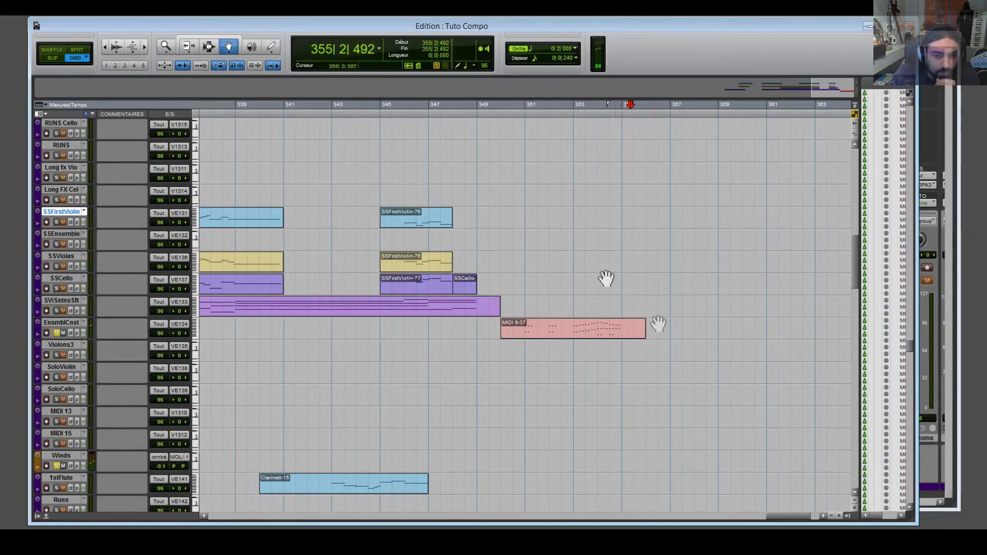
# Open the Tromp Staco-06 clip, select all its trumpet staccato notes, and close the editor.
pyautogui.click(600, 333)
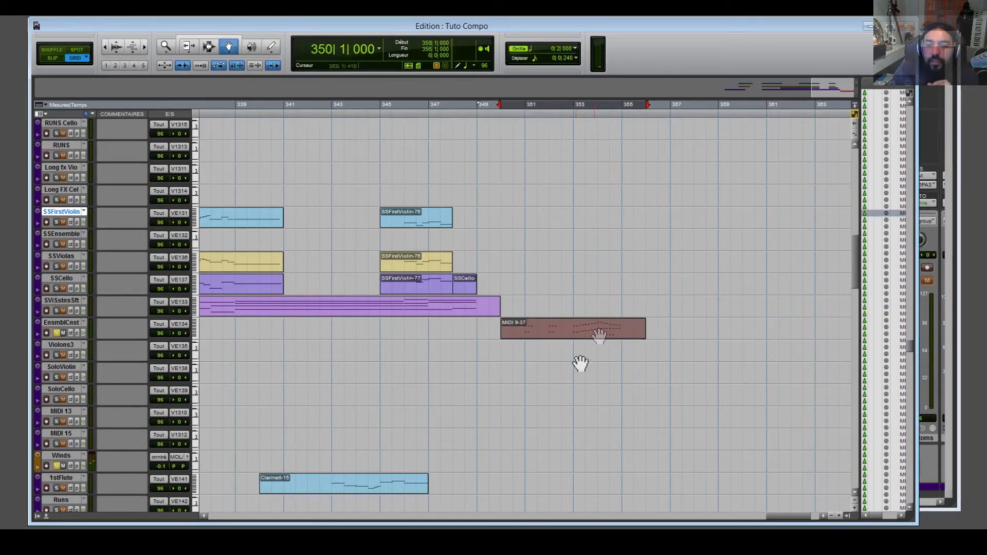
pyautogui.scroll(6, 540, 377)
pyautogui.scroll(1, 540, 379)
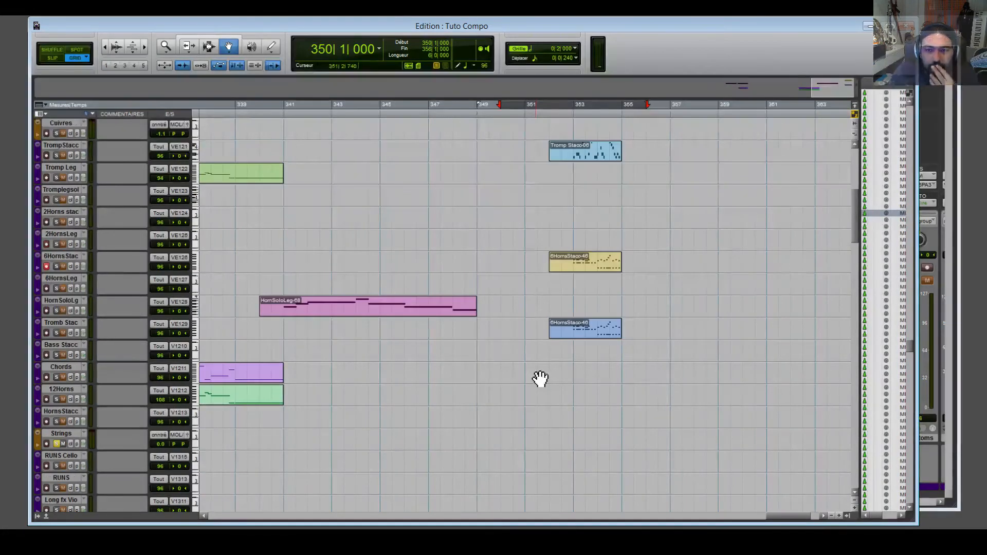
pyautogui.scroll(2, 452, 302)
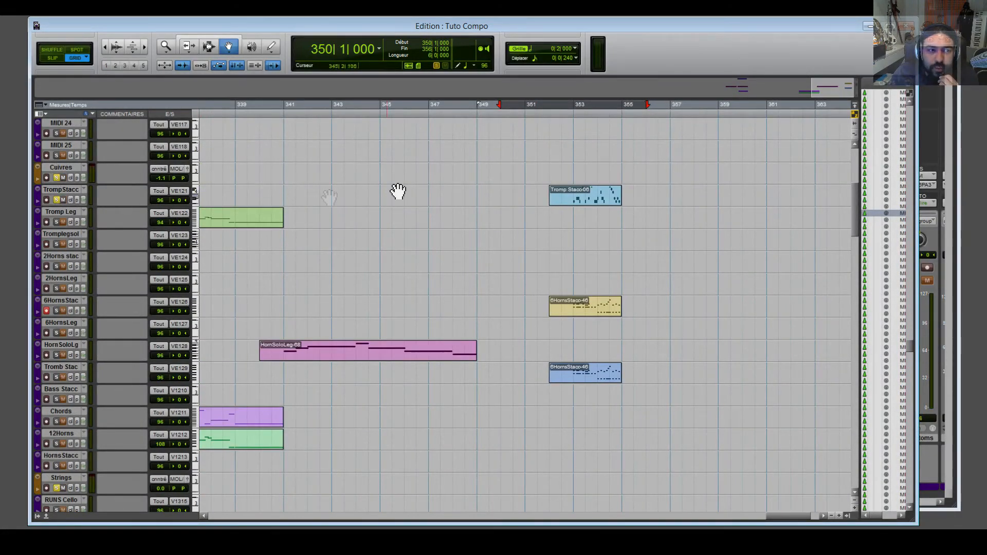
pyautogui.click(586, 197)
pyautogui.doubleClick(609, 200)
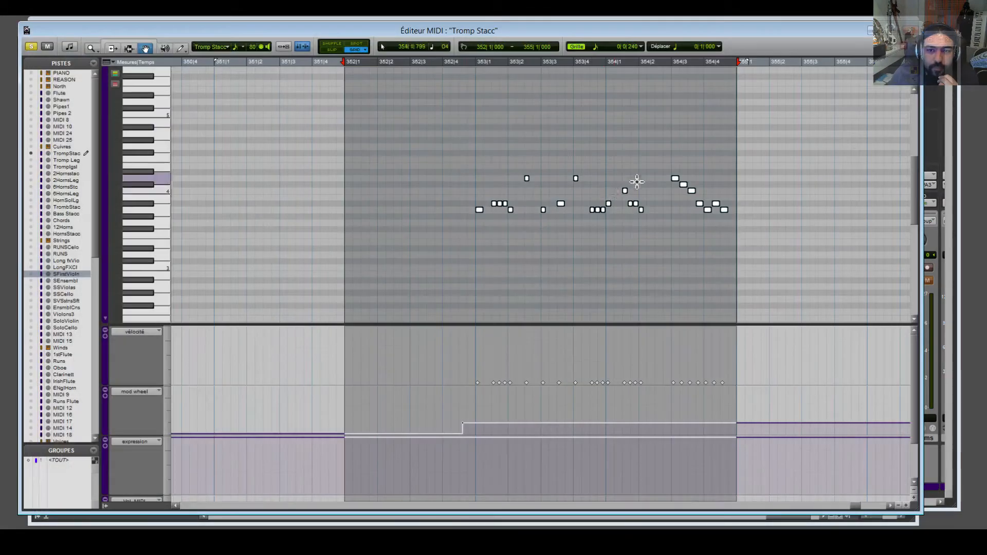
pyautogui.moveTo(428, 157); pyautogui.dragTo(751, 256)
pyautogui.click(910, 31)
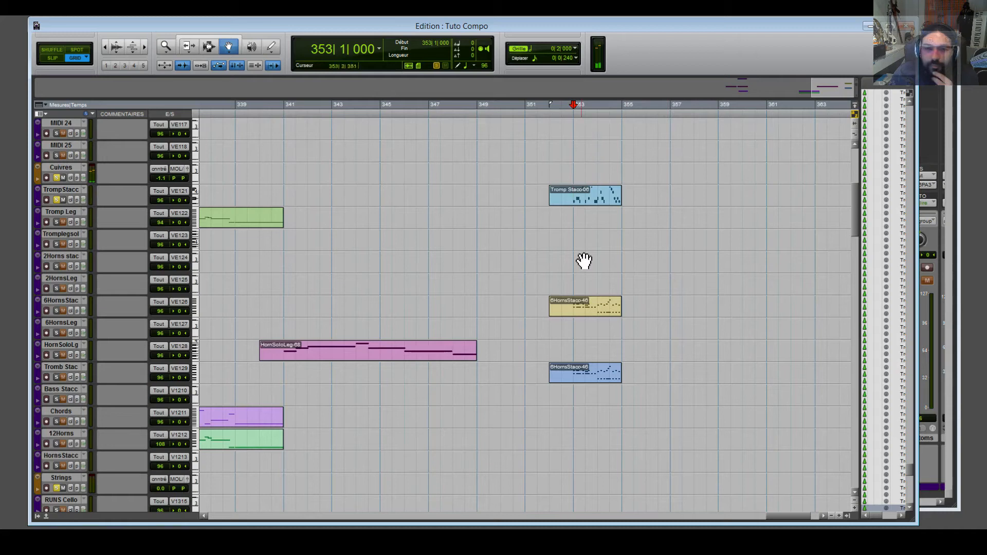
# Record-enable 6HornsStac and audition the brass passage from bar 352 beat 3.
pyautogui.scroll(-3, 645, 260)
pyautogui.click(47, 256)
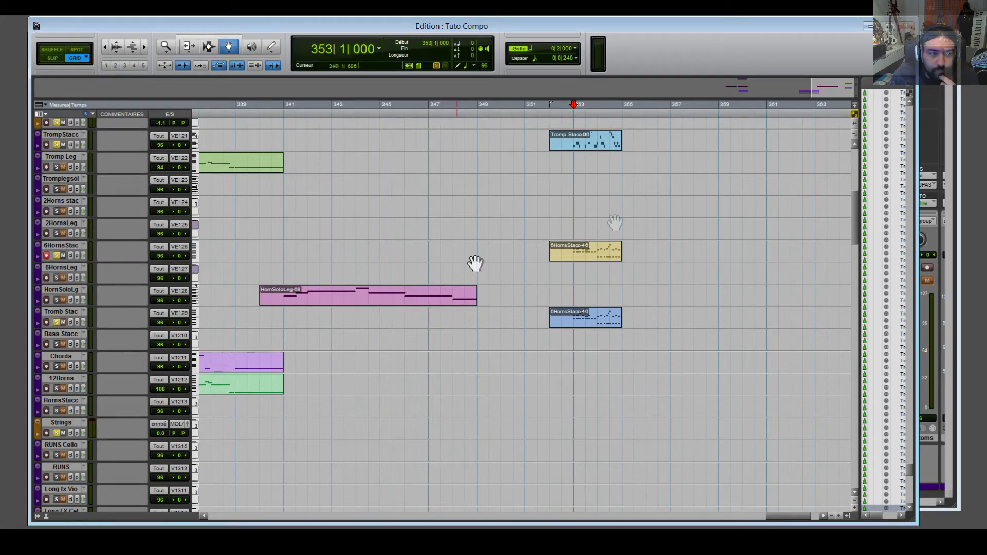
pyautogui.click(559, 117)
pyautogui.click(567, 119)
pyautogui.press('space')
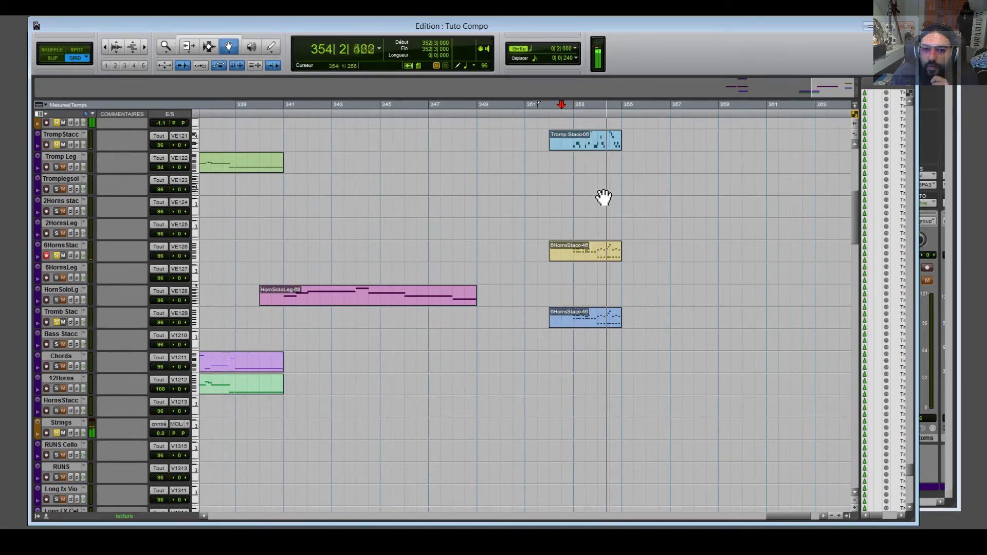
pyautogui.press('space')
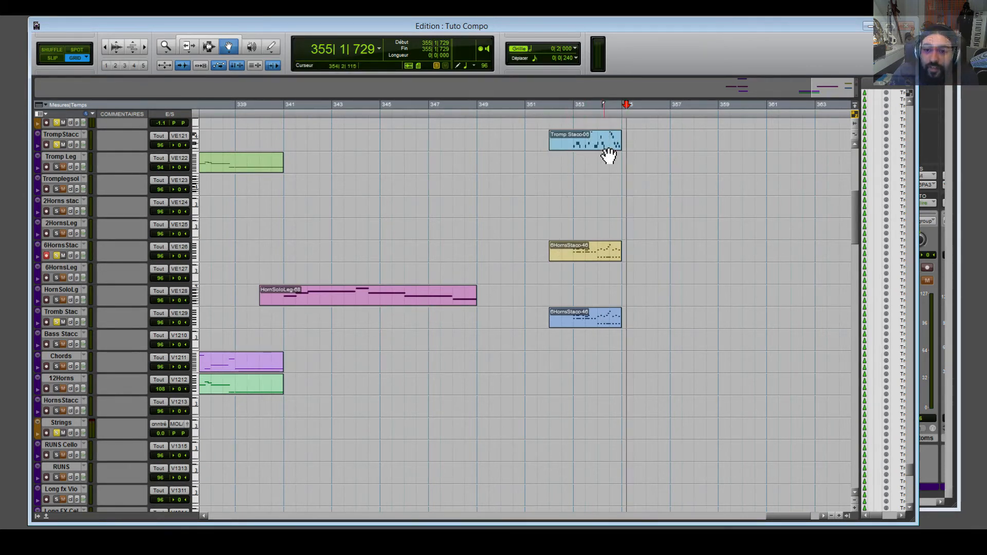
pyautogui.moveTo(858, 205); pyautogui.dragTo(878, 440)
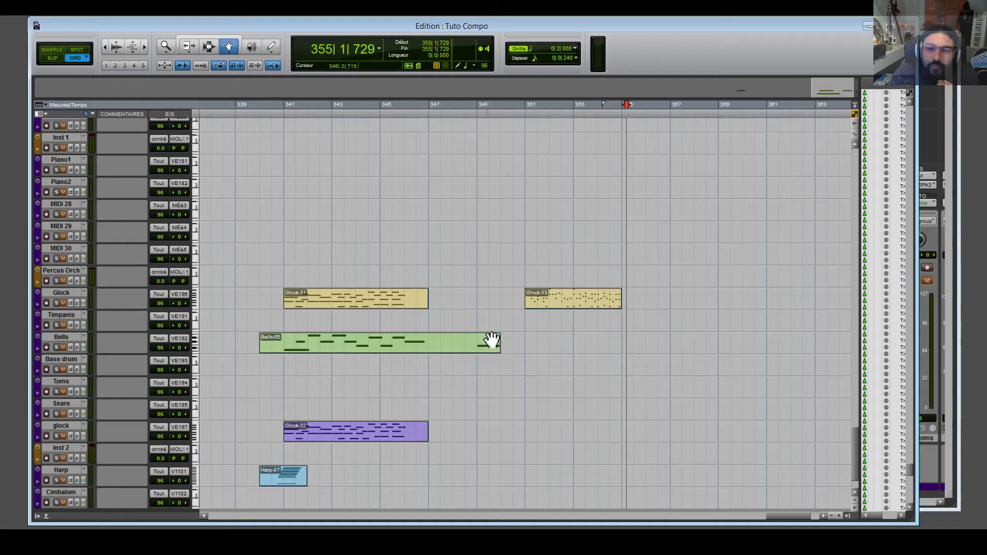
# Play the Glock-33 passage from bar 351, then open the clip in the MIDI Editor.
pyautogui.click(573, 299)
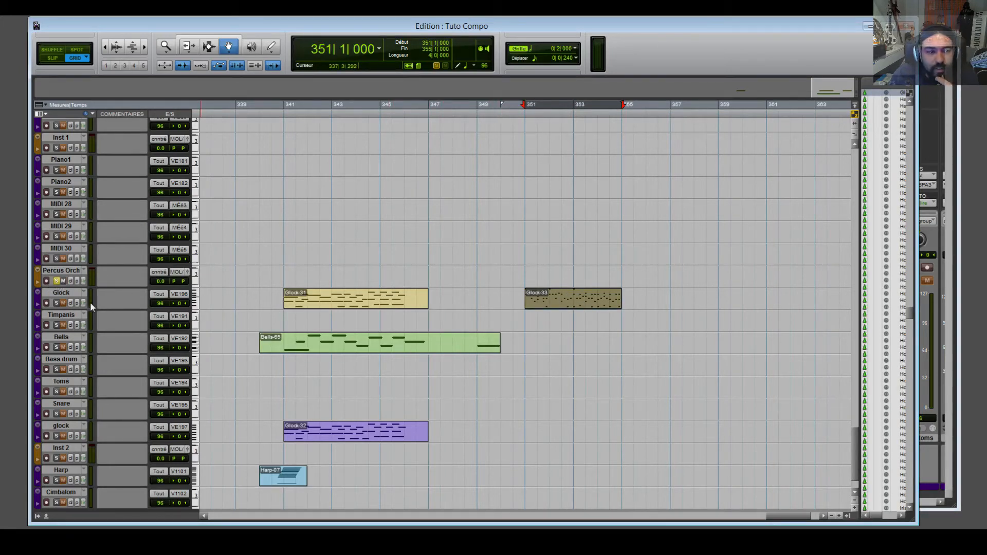
pyautogui.click(529, 115)
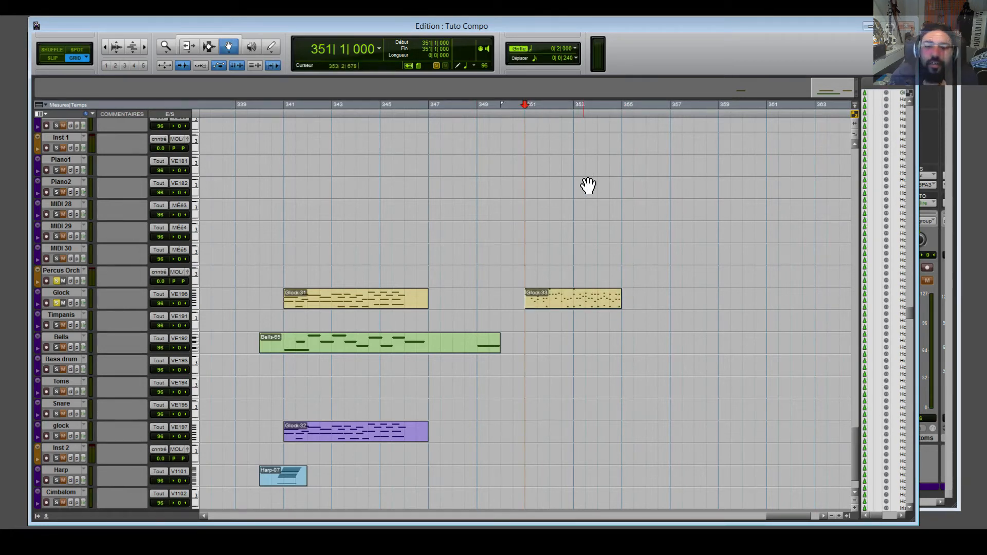
pyautogui.press('space')
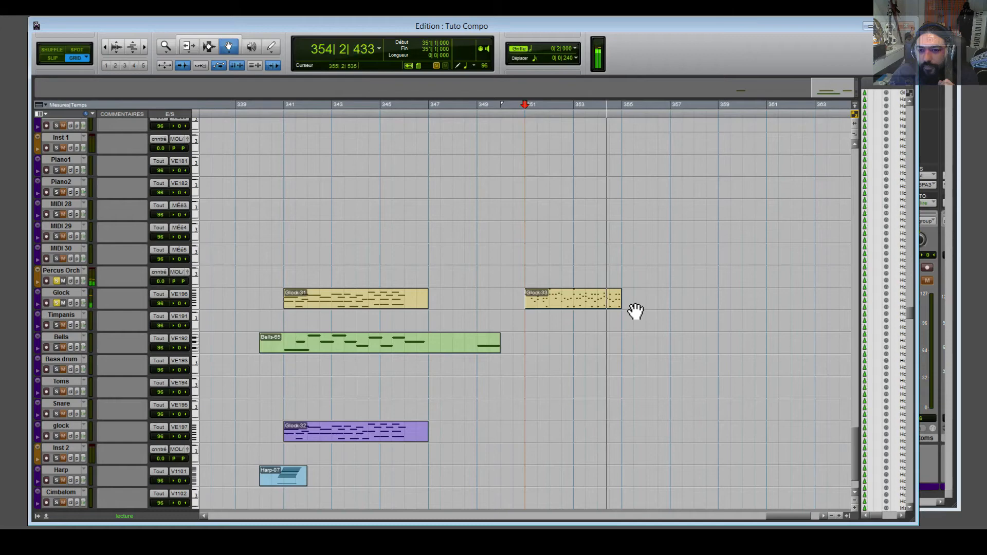
pyautogui.press('space')
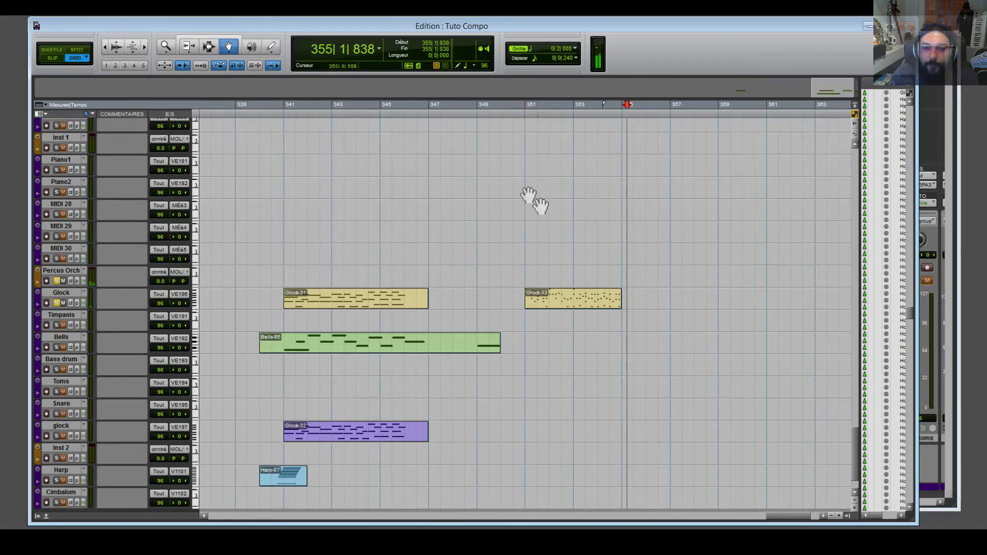
pyautogui.click(575, 307)
pyautogui.doubleClick(576, 307)
# Inspect the glockenspiel notes group by group, close the editor, and clear all track solos.
pyautogui.moveTo(277, 120); pyautogui.dragTo(297, 184)
pyautogui.moveTo(306, 147); pyautogui.dragTo(359, 221)
pyautogui.moveTo(367, 151); pyautogui.dragTo(389, 229)
pyautogui.moveTo(403, 125); pyautogui.dragTo(424, 202)
pyautogui.moveTo(444, 153); pyautogui.dragTo(455, 205)
pyautogui.moveTo(474, 148); pyautogui.dragTo(492, 224)
pyautogui.moveTo(508, 187); pyautogui.dragTo(522, 281)
pyautogui.moveTo(535, 99); pyautogui.dragTo(558, 284)
pyautogui.moveTo(614, 125); pyautogui.dragTo(623, 242)
pyautogui.moveTo(642, 145); pyautogui.dragTo(650, 264)
pyautogui.click(911, 30)
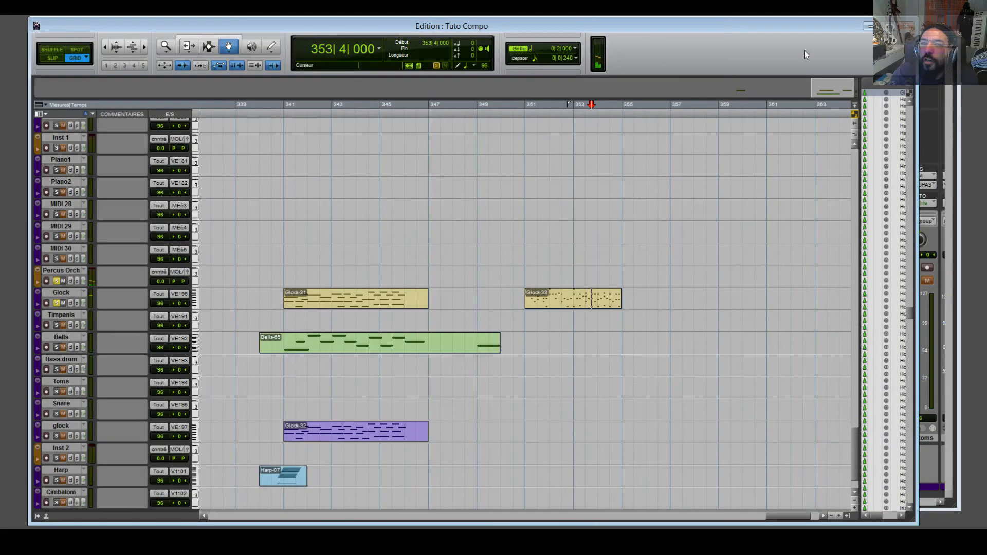
pyautogui.click(436, 67)
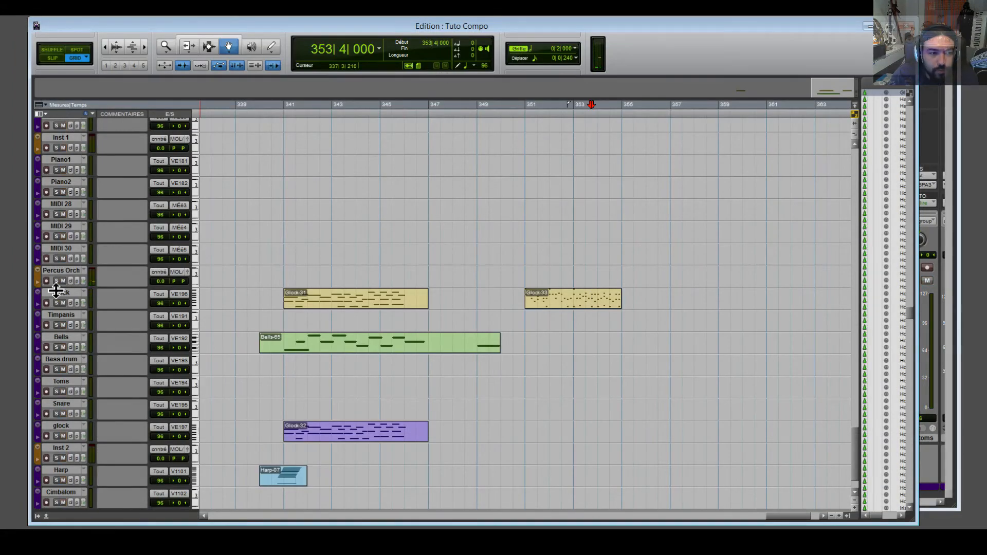
pyautogui.doubleClick(570, 305)
pyautogui.click(273, 70)
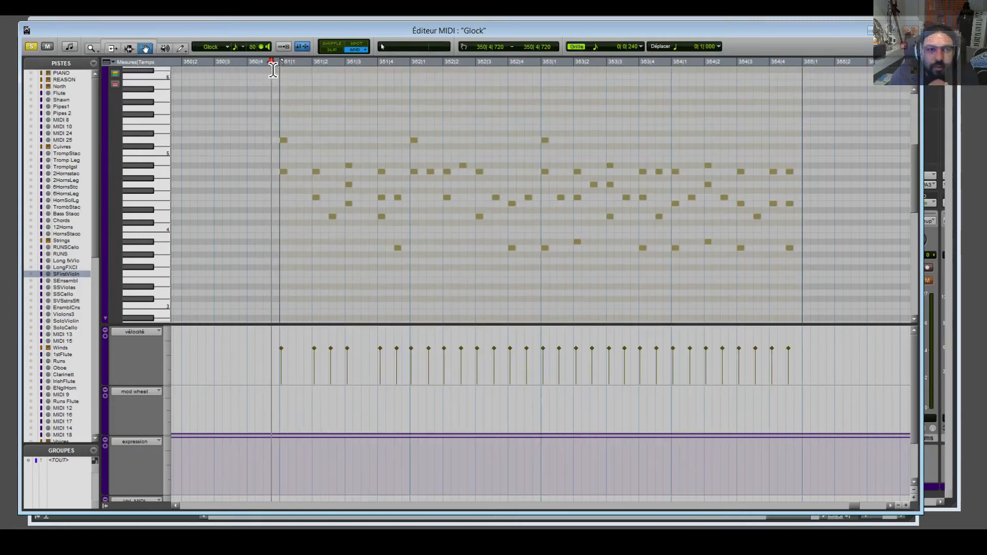
pyautogui.press('space')
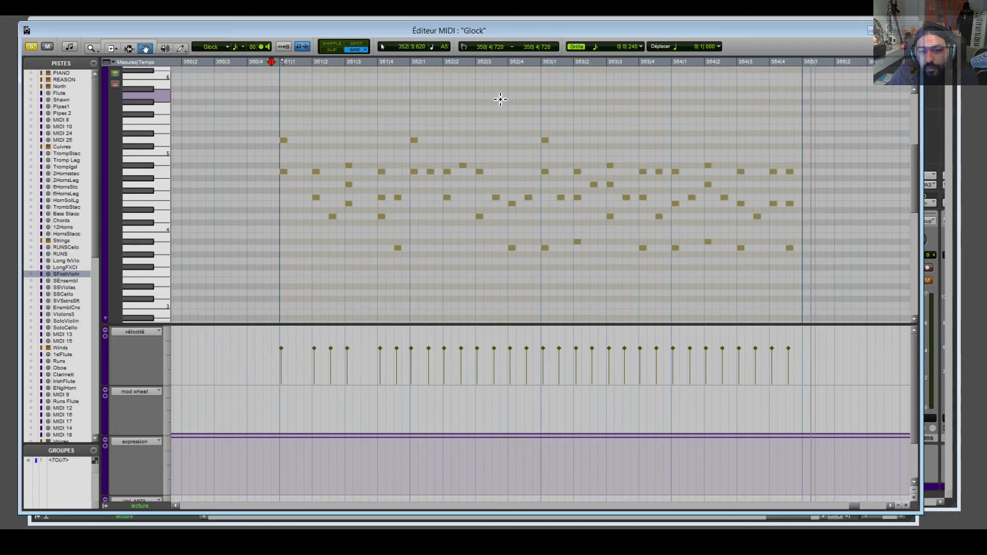
pyautogui.click(911, 31)
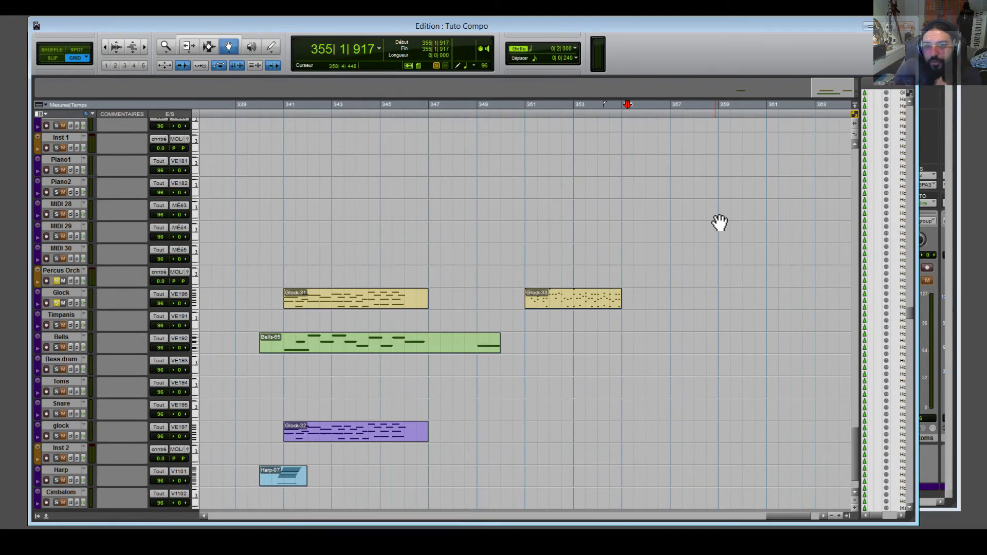
# Play the percussion and woodwinds from bar 351, set the start to bar 350 beat 3, and open the mixer.
pyautogui.hotkey('ctrl', '=')
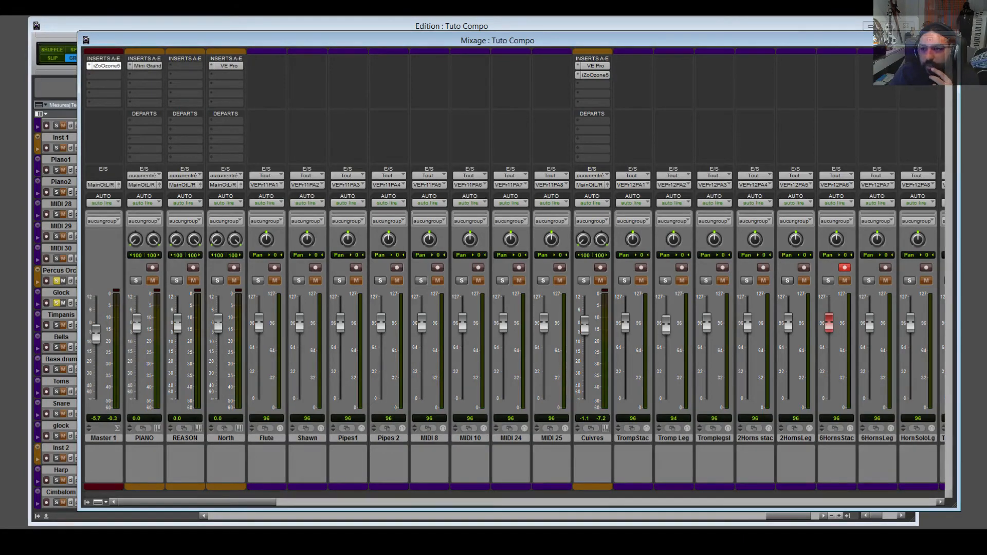
pyautogui.click(796, 30)
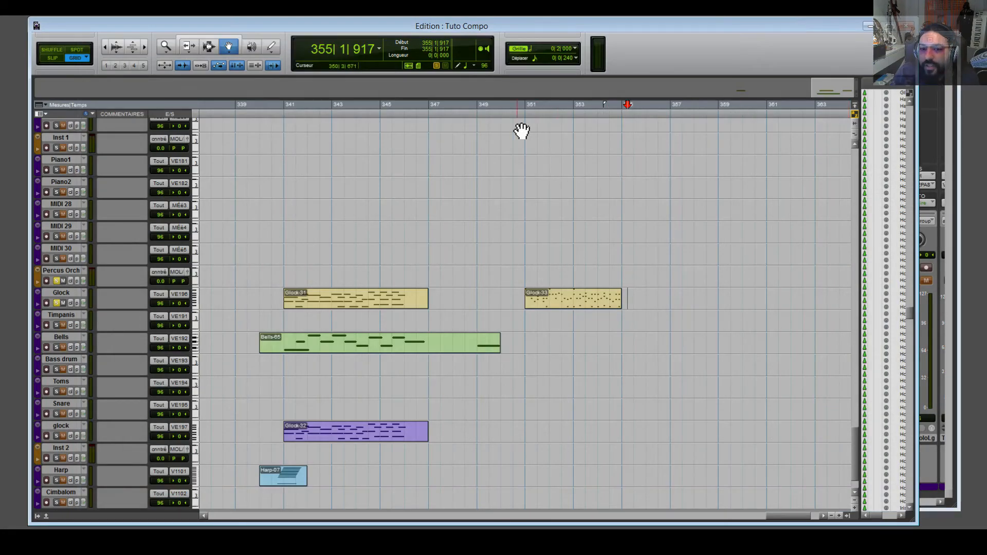
pyautogui.press('space')
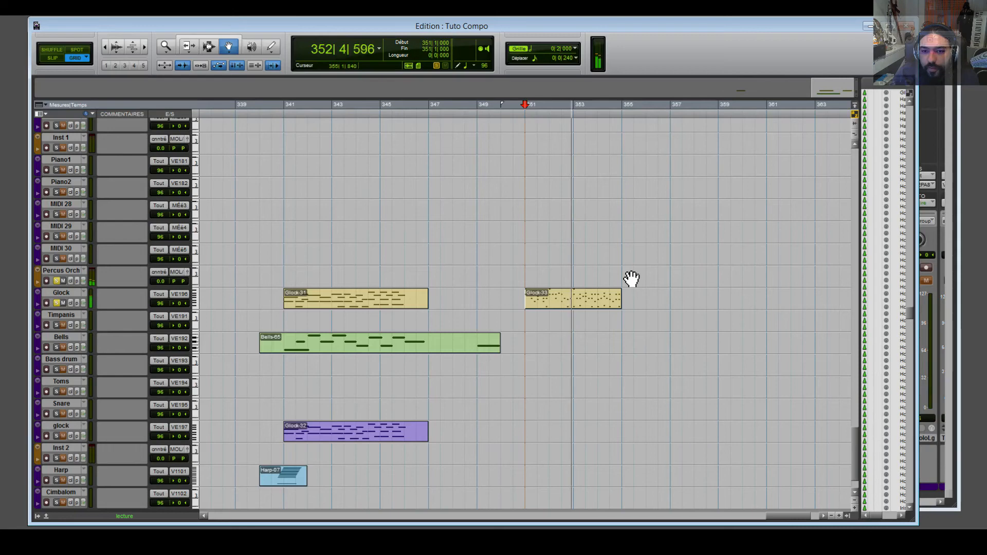
pyautogui.scroll(3, 677, 324)
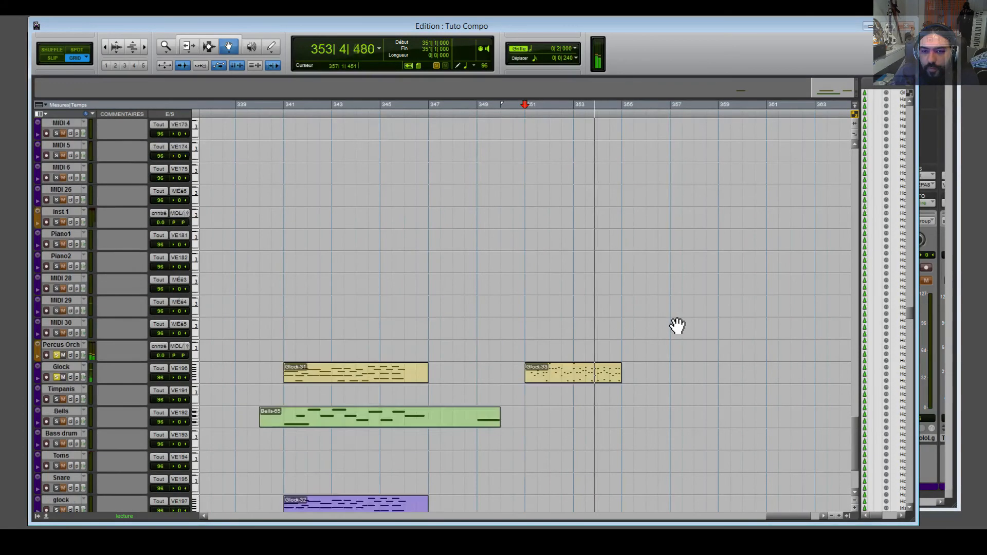
pyautogui.scroll(5, 678, 325)
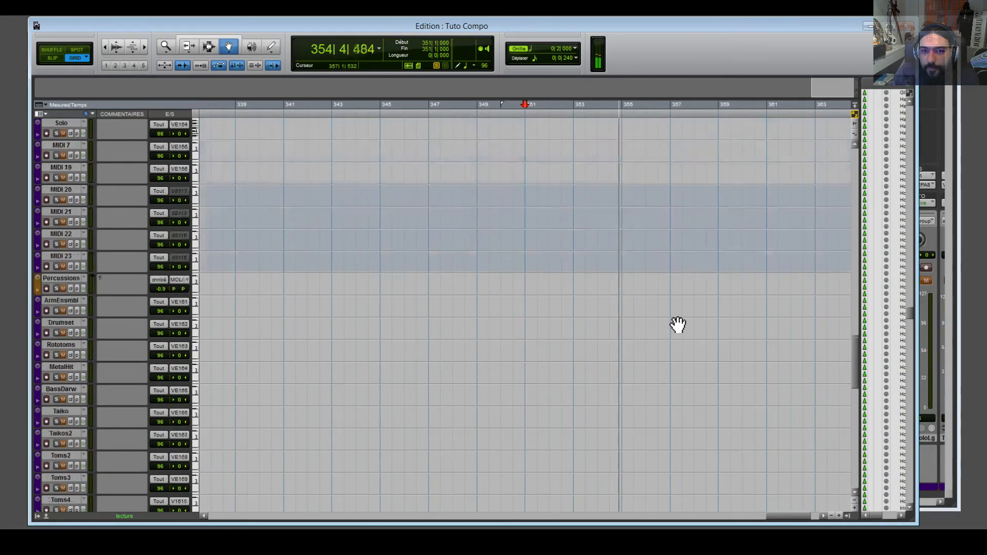
pyautogui.scroll(5, 677, 325)
pyautogui.press('space')
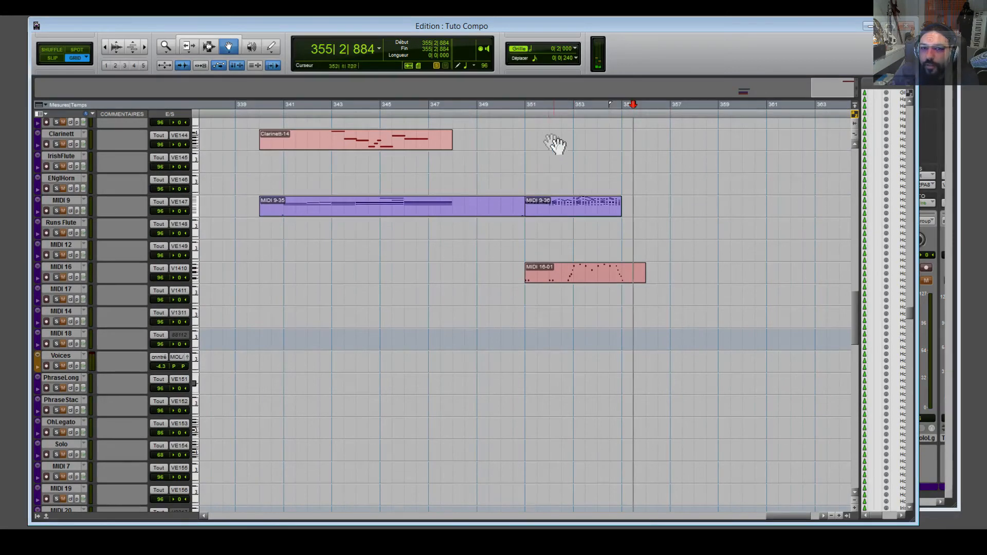
pyautogui.click(516, 117)
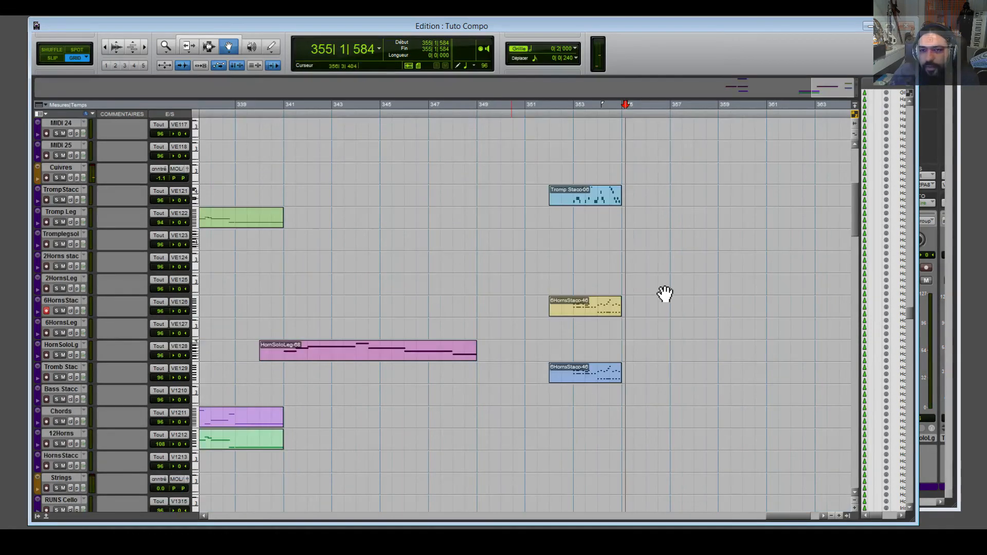
pyautogui.hotkey('ctrl', '=')
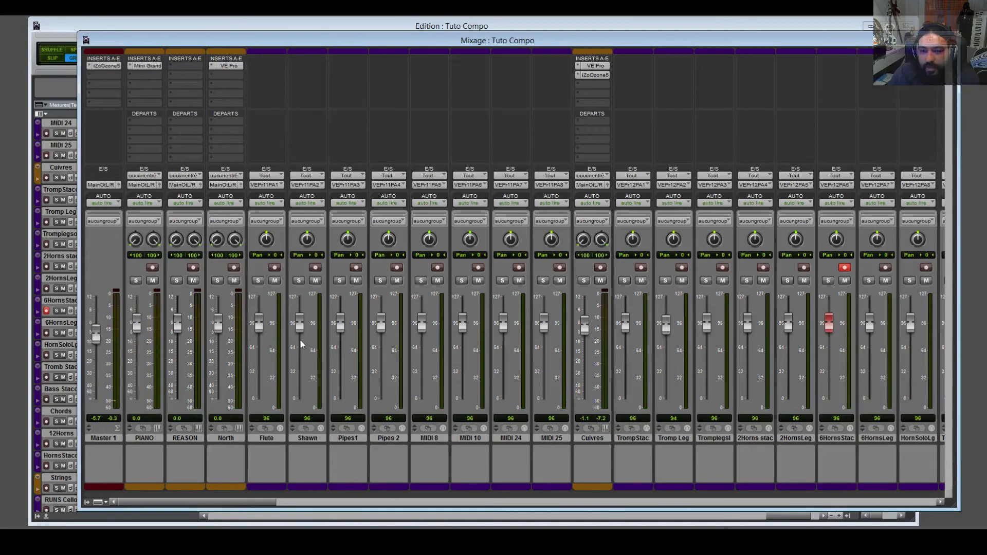
# Scroll through the mixer channels, then return to the Tuto Compo edit window with brass at bars 339–363.
pyautogui.moveTo(501, 501); pyautogui.dragTo(154, 507)
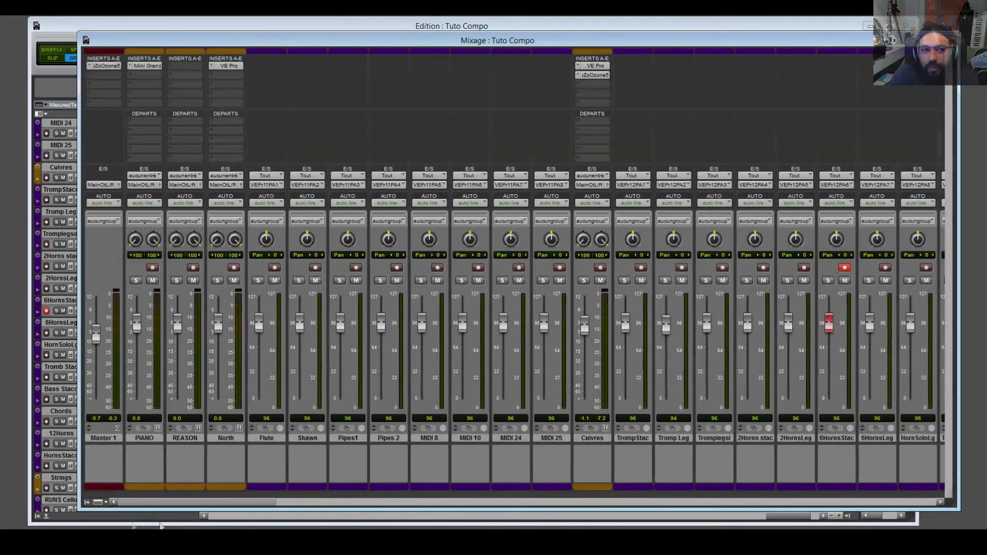
pyautogui.click(721, 29)
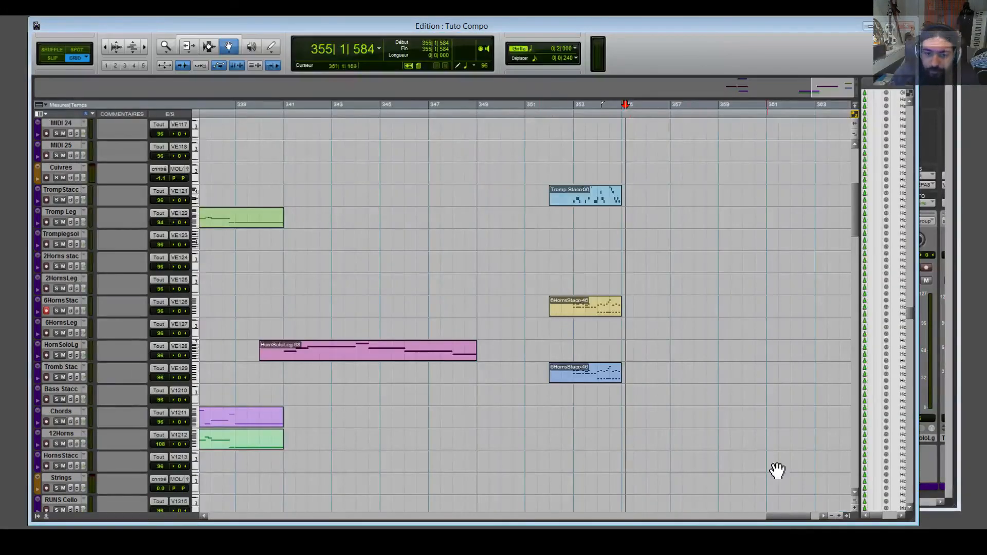
# Place the edit point at bar 352 beat 3 and scroll the tracks to the strings.
pyautogui.moveTo(788, 517); pyautogui.dragTo(786, 517)
pyautogui.click(590, 114)
pyautogui.scroll(8, 706, 331)
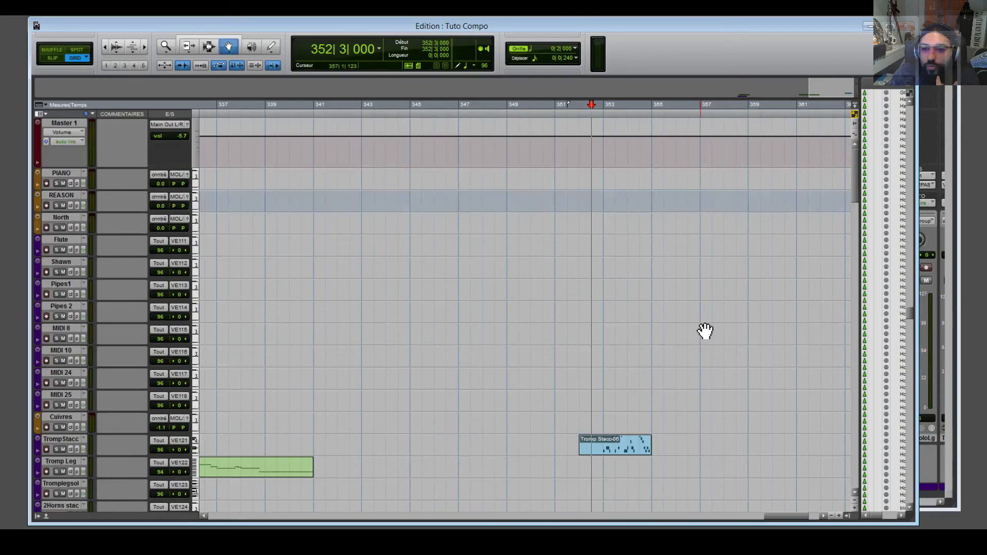
pyautogui.scroll(-10, 706, 331)
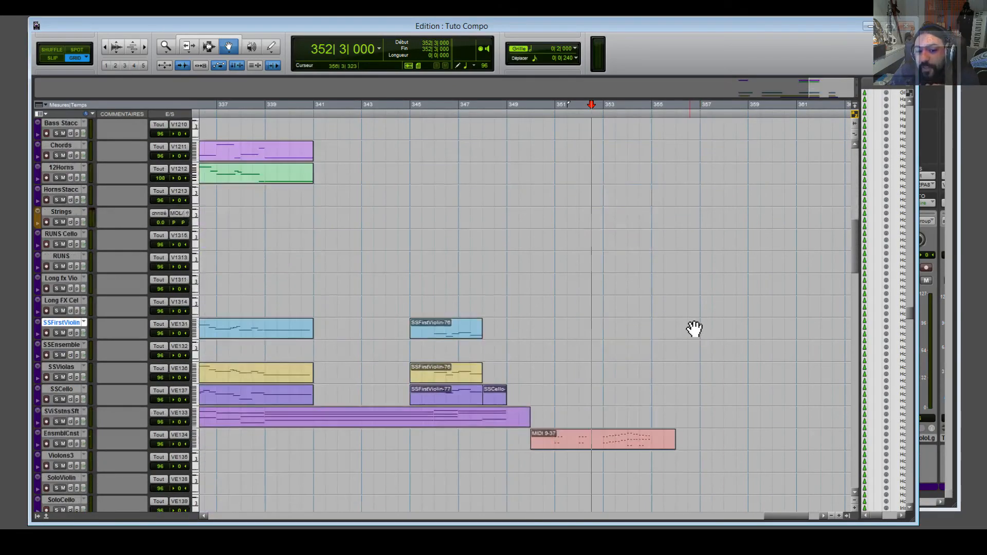
pyautogui.scroll(-12, 694, 329)
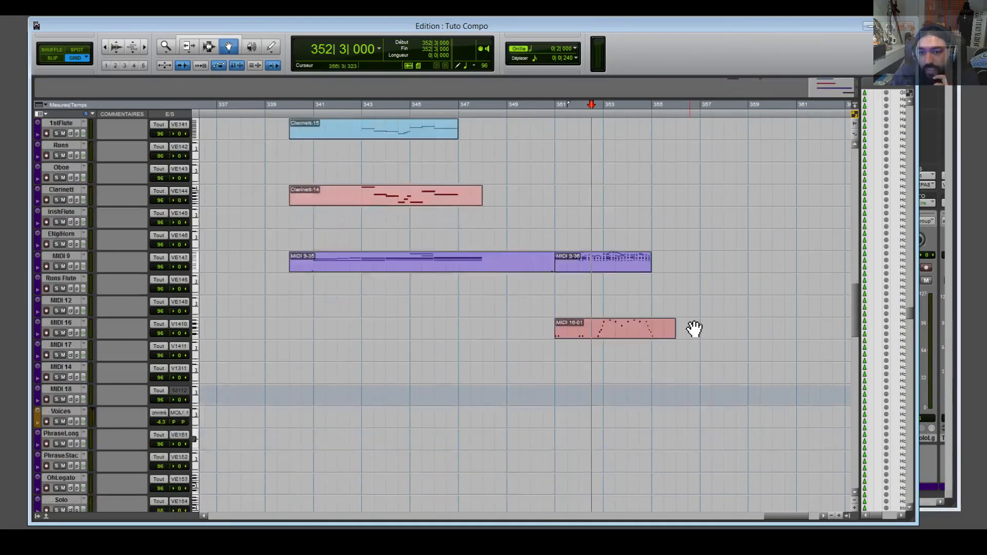
pyautogui.scroll(11, 825, 350)
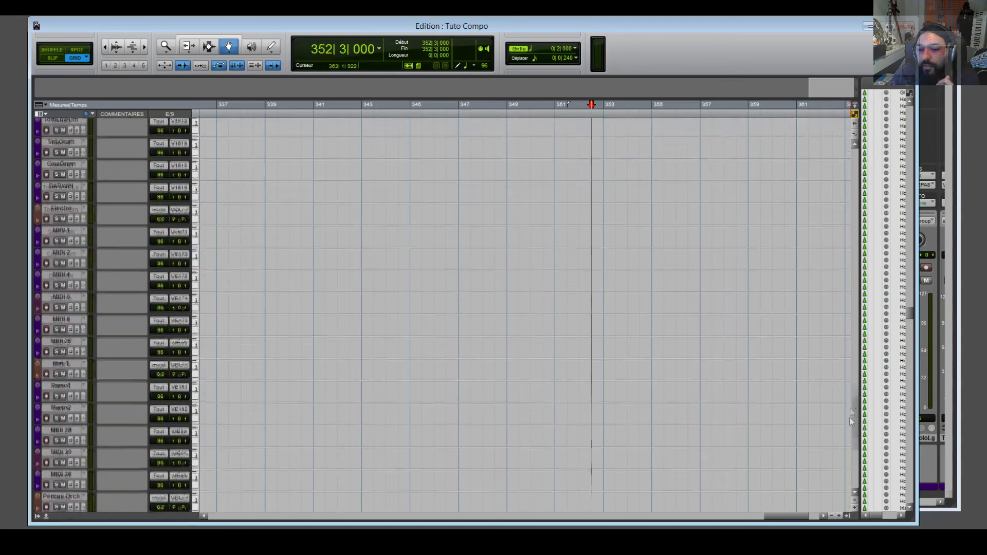
pyautogui.scroll(10, 825, 236)
pyautogui.moveTo(786, 515)
pyautogui.mouseDown()
pyautogui.moveTo(744, 527)
pyautogui.moveTo(782, 524)
pyautogui.mouseUp()
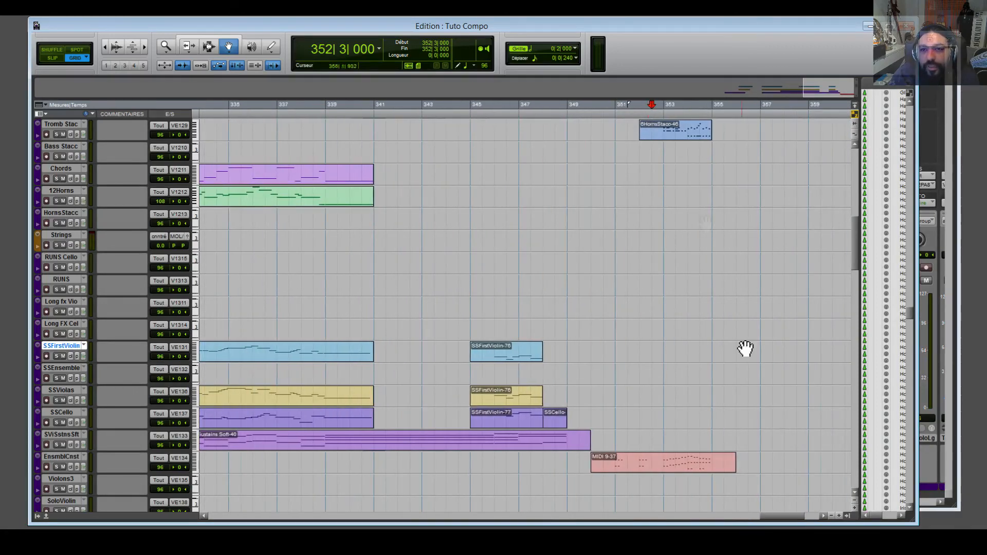
# Select the range from bar 300|3 to bar 350|1 across the string tracks.
pyautogui.click(610, 113)
pyautogui.click(596, 114)
pyautogui.moveTo(595, 113); pyautogui.dragTo(304, 170)
pyautogui.moveTo(716, 516); pyautogui.dragTo(795, 516)
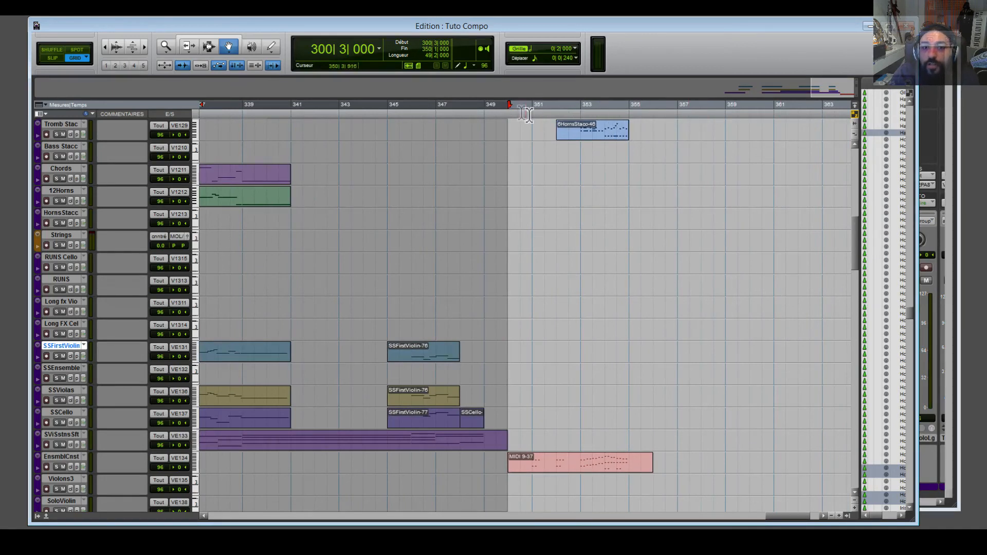
# Collapse the selection to a zero-length insertion point at bar 350|1.
pyautogui.click(512, 118)
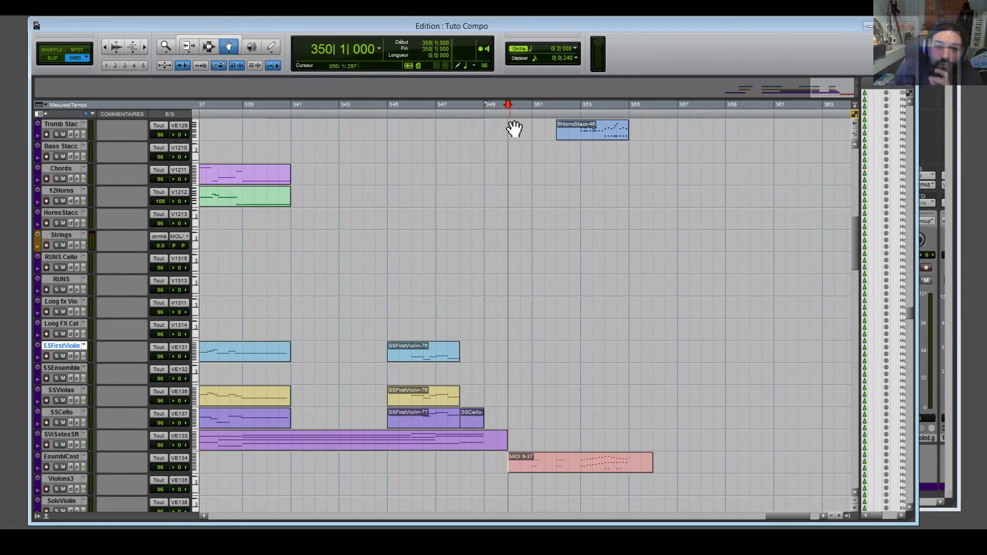
# Move the insertion point from bar 351 to bar 355 beat 3 on the string tracks.
pyautogui.click(537, 120)
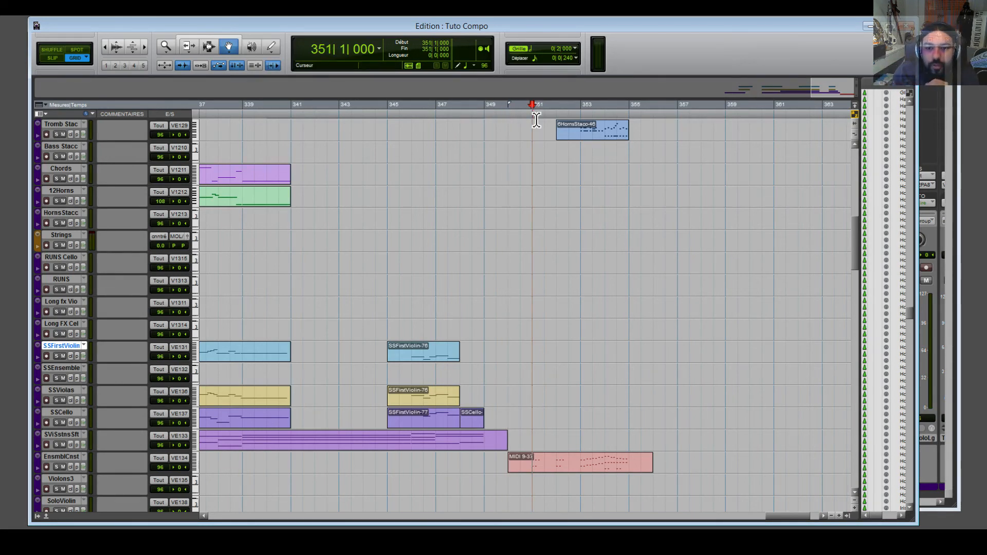
pyautogui.scroll(-6, 762, 316)
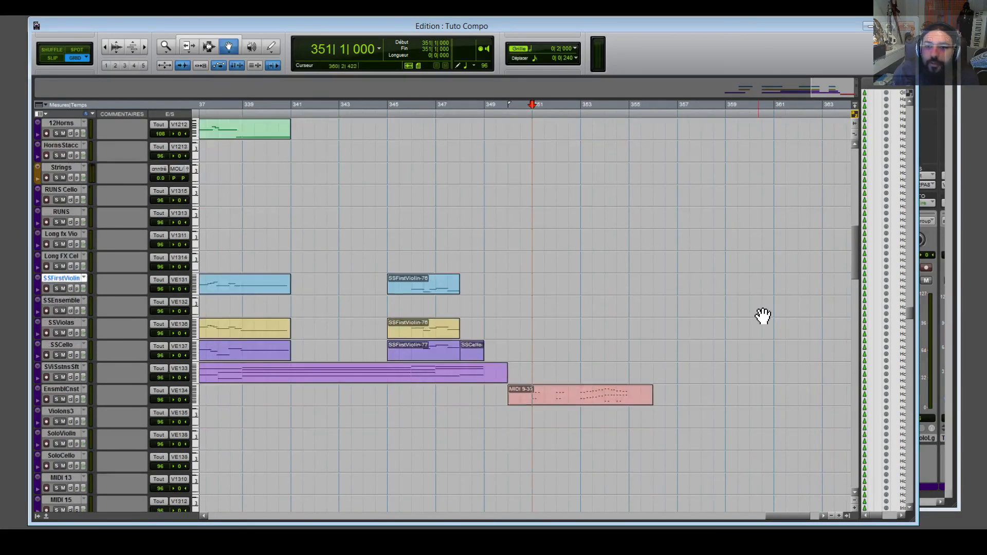
pyautogui.scroll(-3, 763, 315)
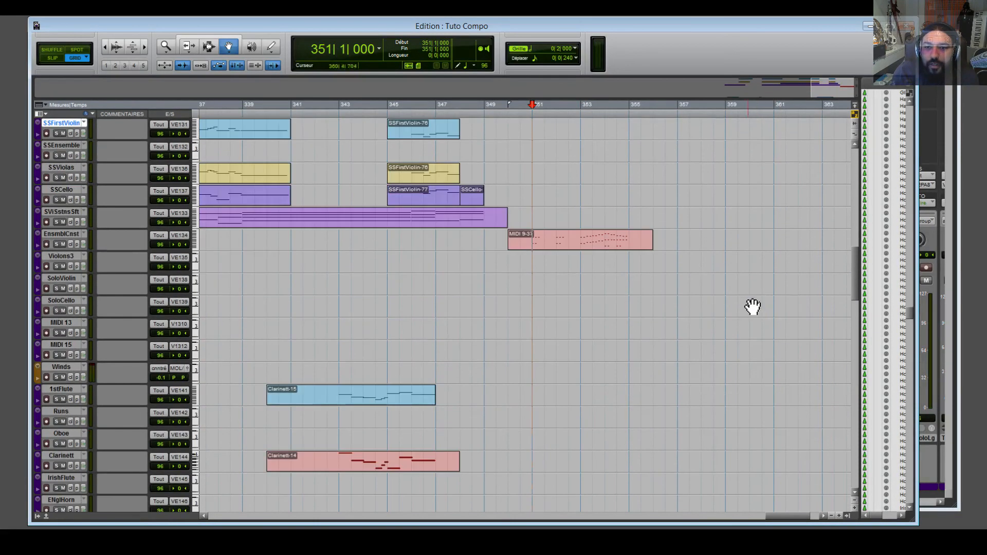
pyautogui.click(642, 120)
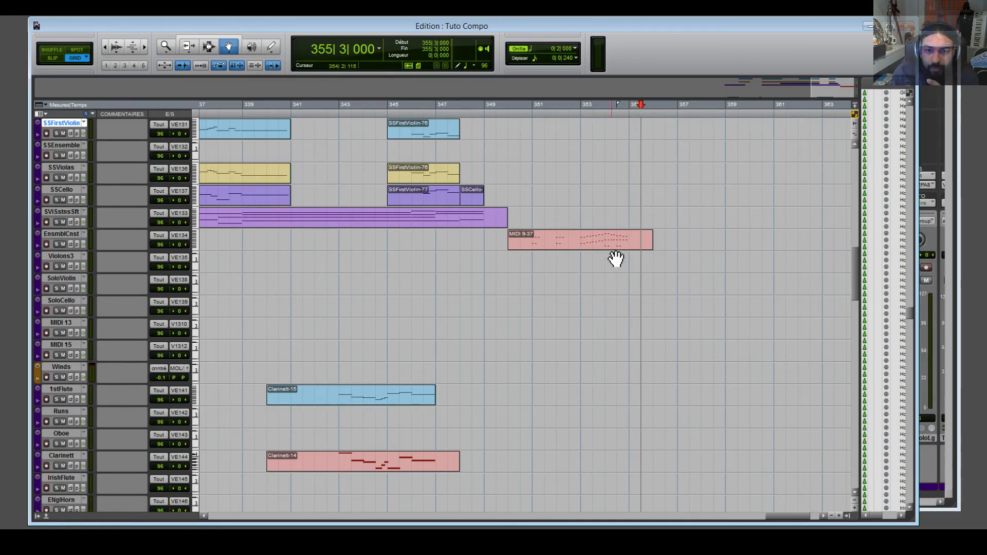
pyautogui.scroll(4, 616, 254)
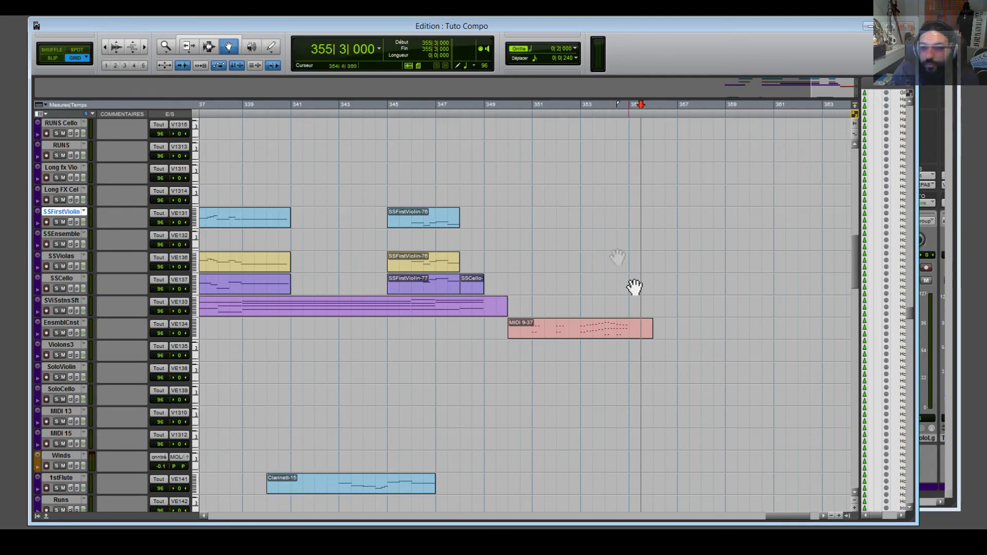
pyautogui.moveTo(793, 516); pyautogui.dragTo(799, 517)
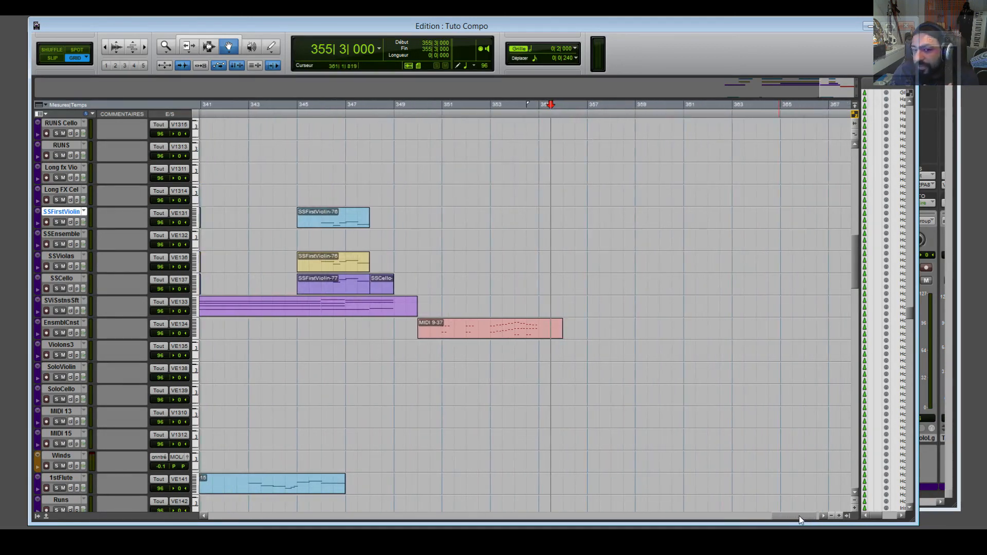